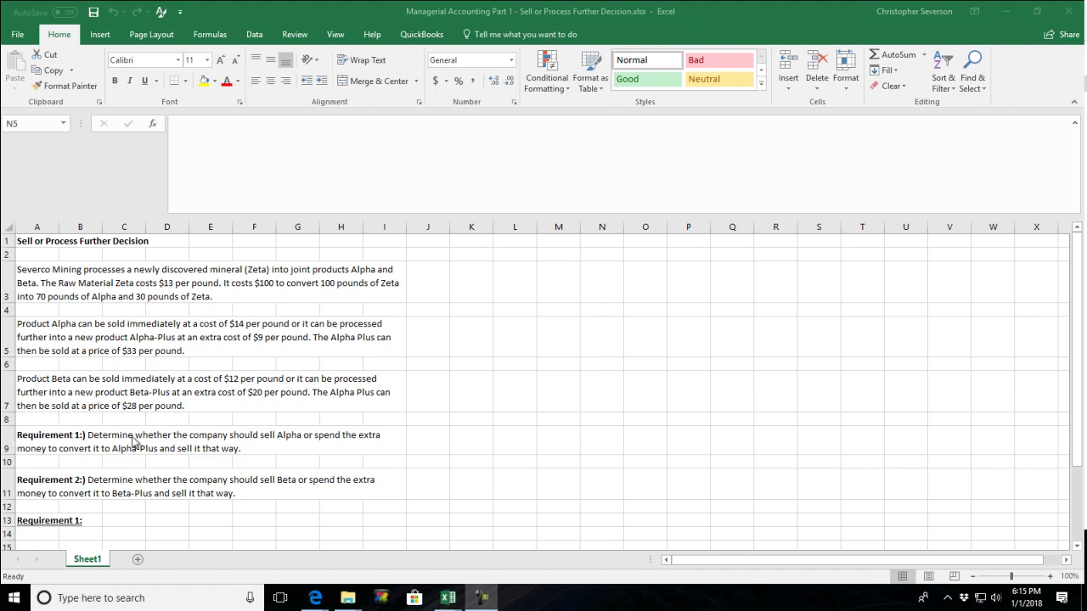
Label the alternatives 'Sell' in A15 and 'Process Further' in A18 under Requirement 1.
scroll(155, 524, "down", 3)
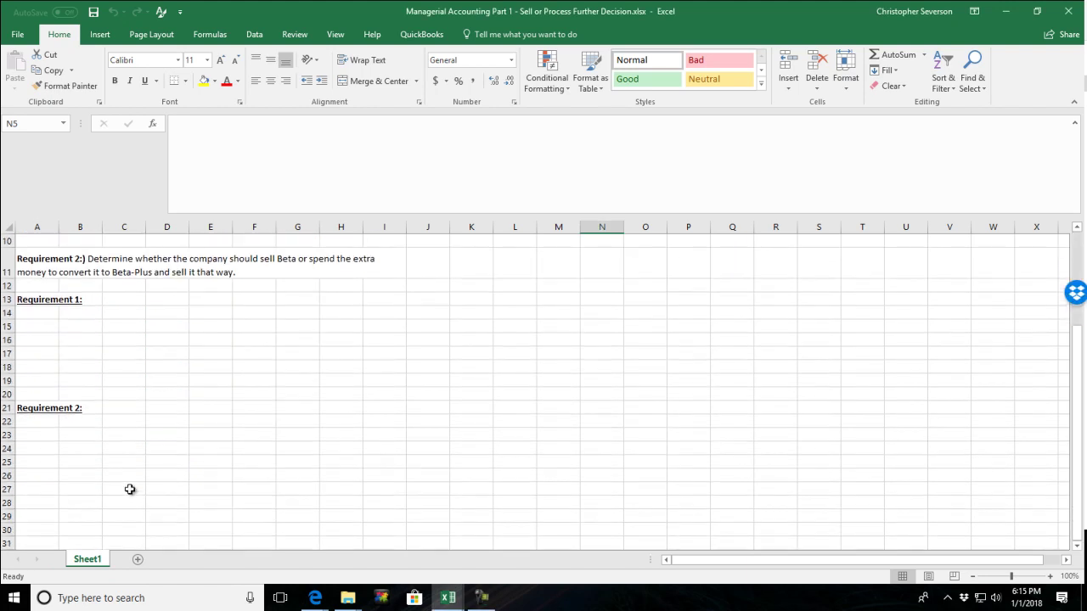
scroll(131, 490, "up", 1)
left_click(30, 413)
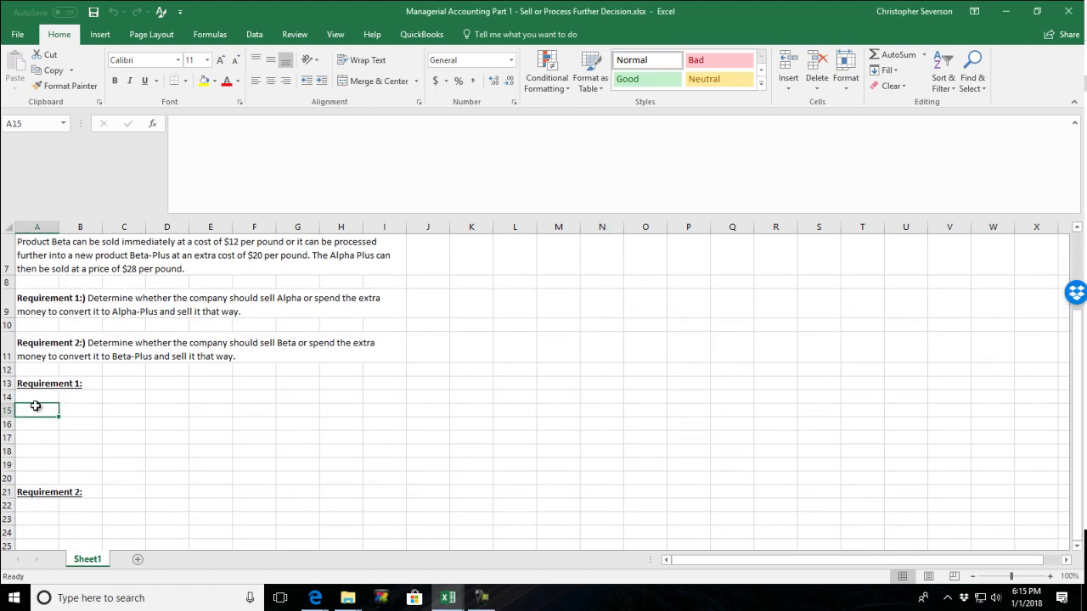
type("Alternative")
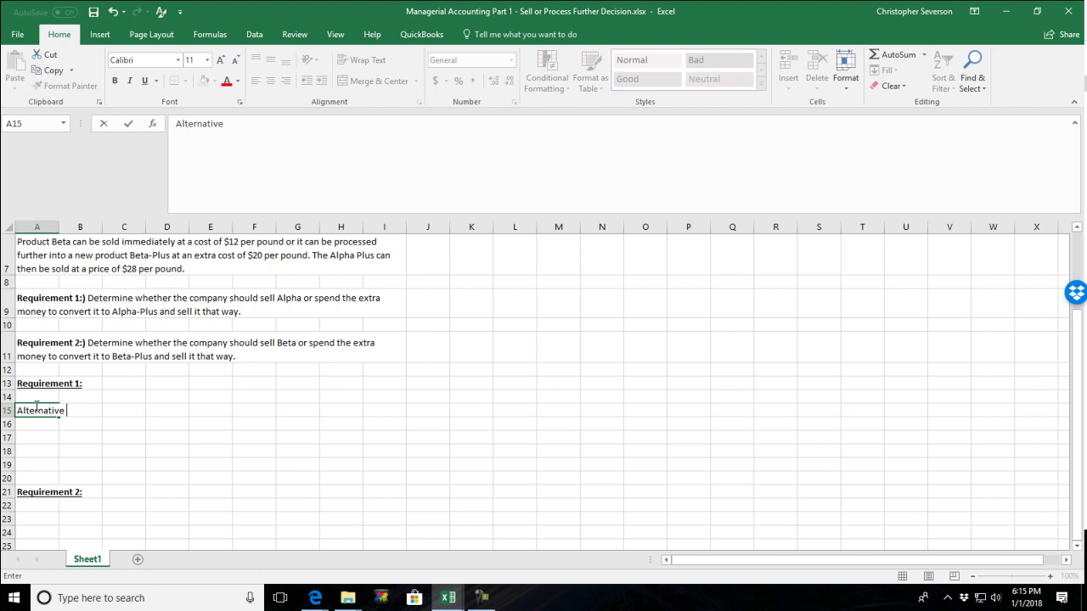
key("BackSpace")
key("BackSpace")
key("BackSpace")
key("BackSpace")
key("BackSpace")
key("BackSpace")
key("BackSpace")
key("BackSpace")
key("BackSpace")
key("BackSpace")
key("BackSpace")
key("BackSpace")
key("BackSpace")
type("Sell")
key("Return")
key("Return")
key("Return")
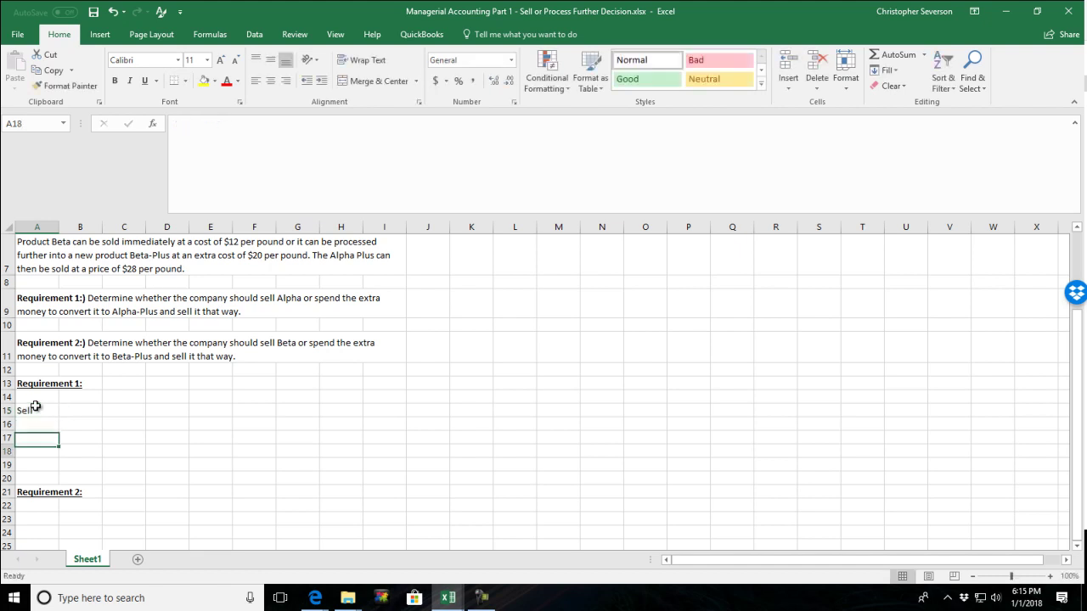
type("Process")
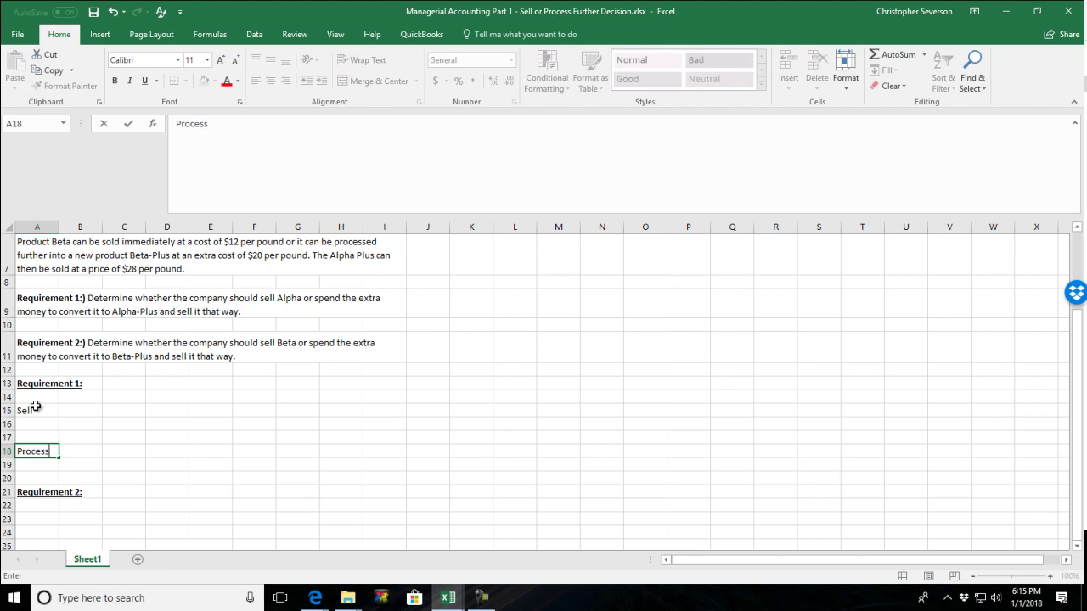
type(" Further")
key("Return")
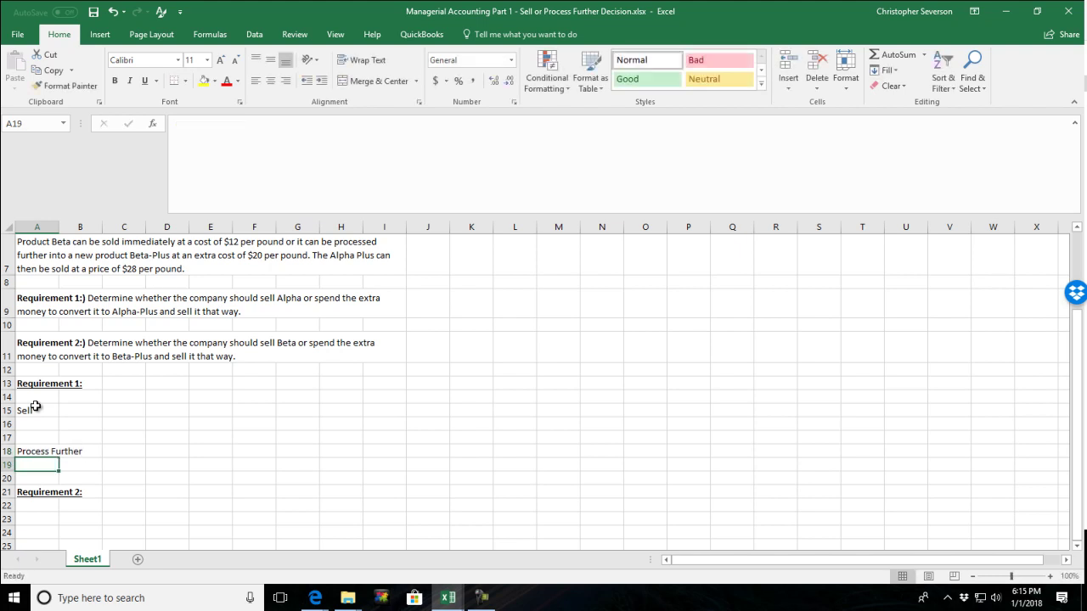
Copy the A15:A18 alternative labels to A23 under Requirement 2.
left_click_drag(36, 407, 42, 448)
right_click(42, 449)
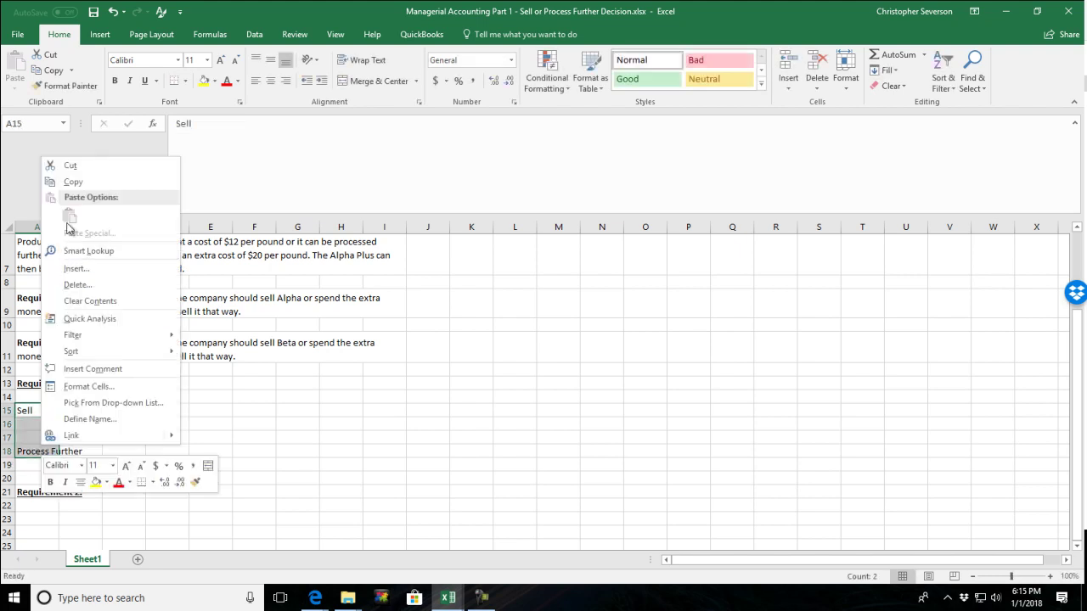
left_click(73, 182)
left_click(38, 520)
right_click(38, 520)
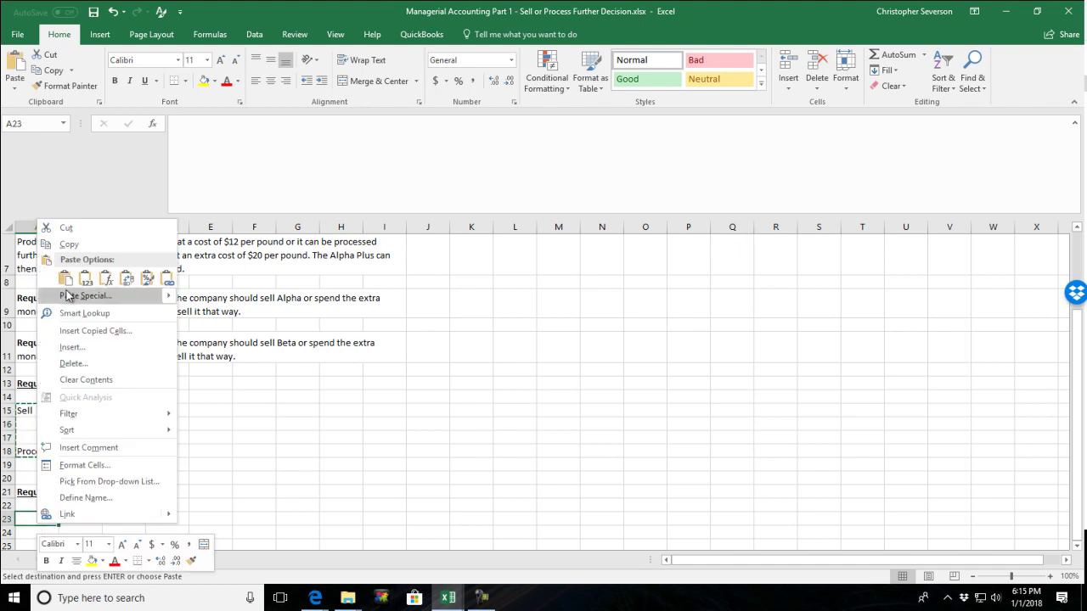
left_click(66, 278)
key("Escape")
left_click(290, 413)
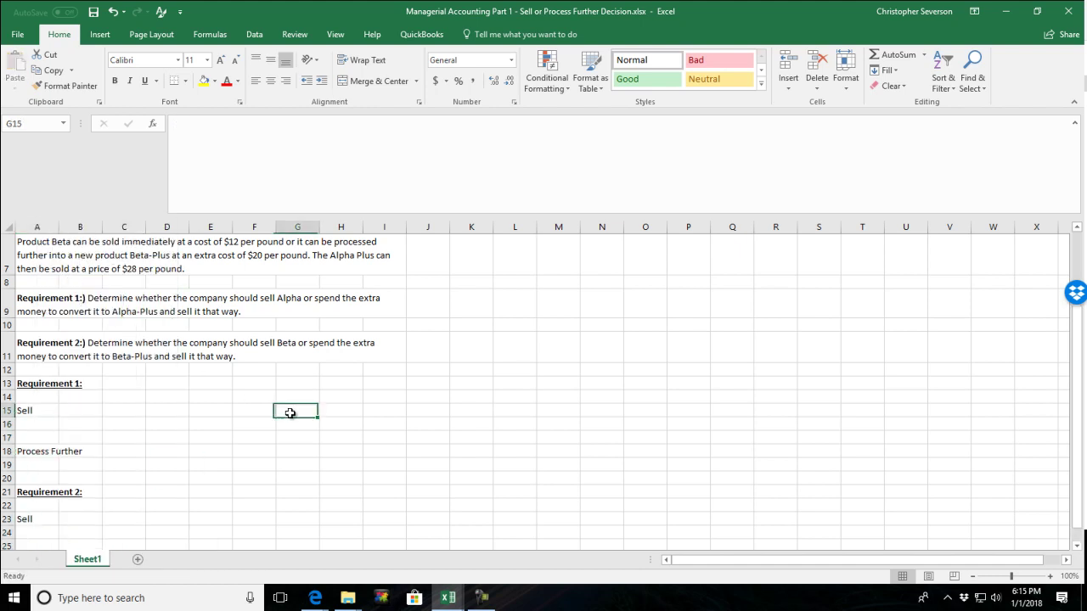
scroll(290, 413, "up", 2)
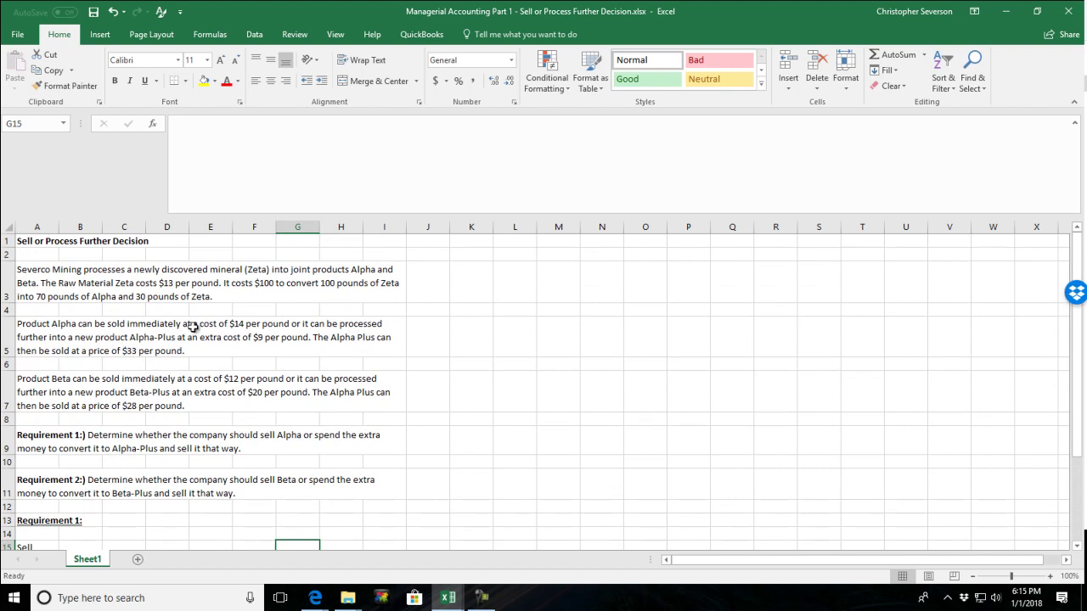
scroll(238, 330, "down", 2)
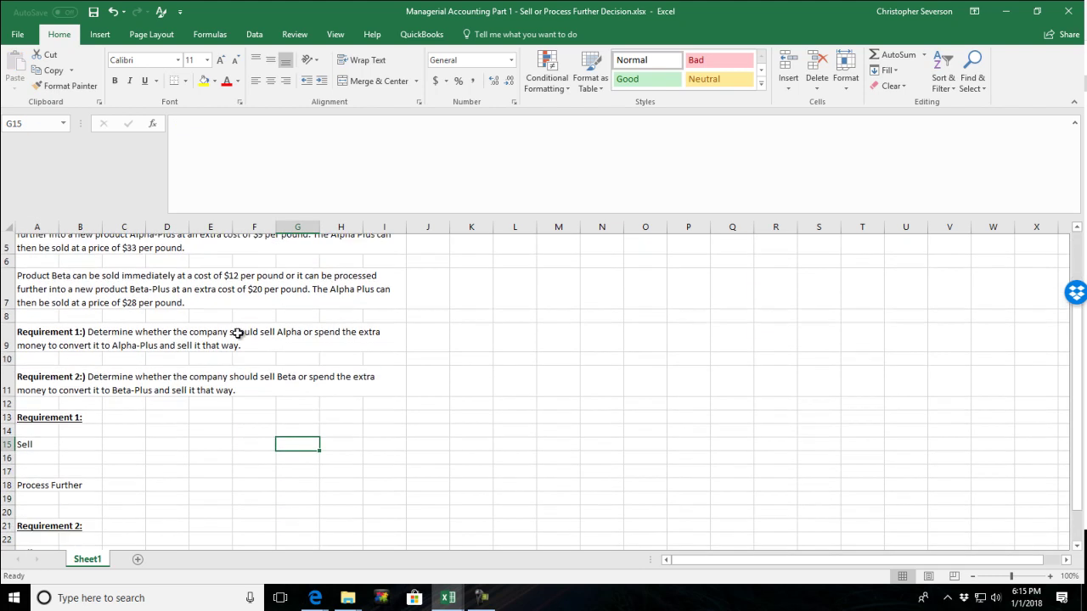
left_click(89, 411)
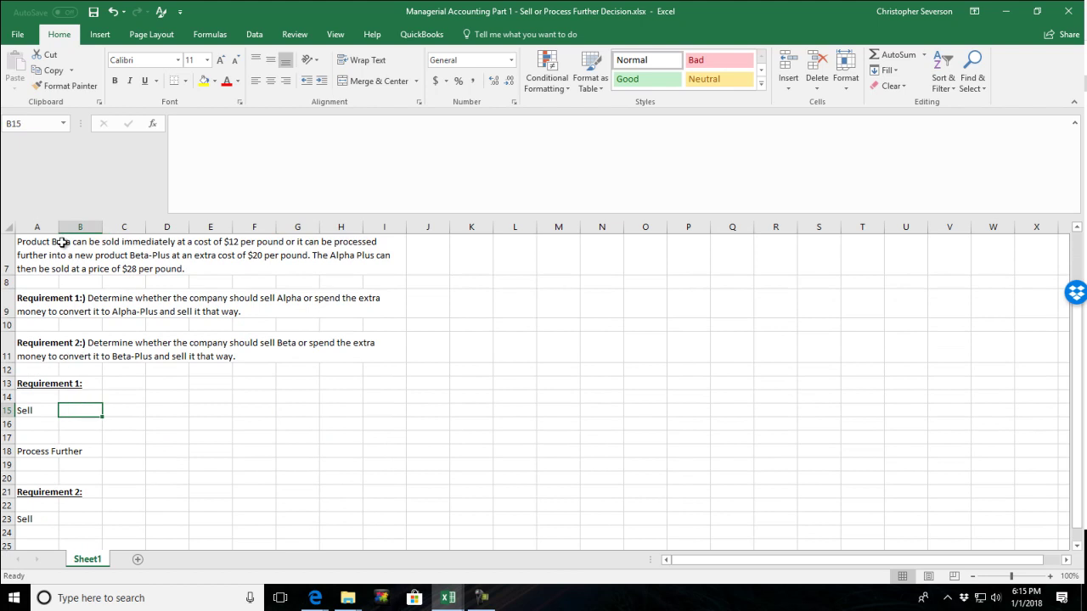
Widen column A and enter the Sell amount 14 in B15.
left_click_drag(59, 227, 99, 228)
type("14")
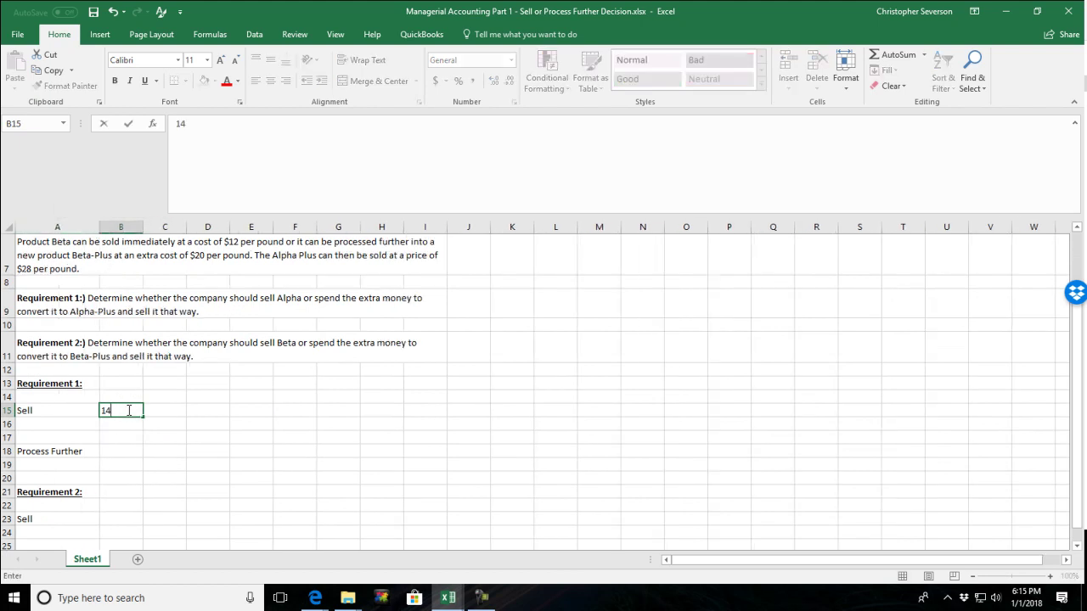
key("Return")
scroll(323, 442, "up", 2)
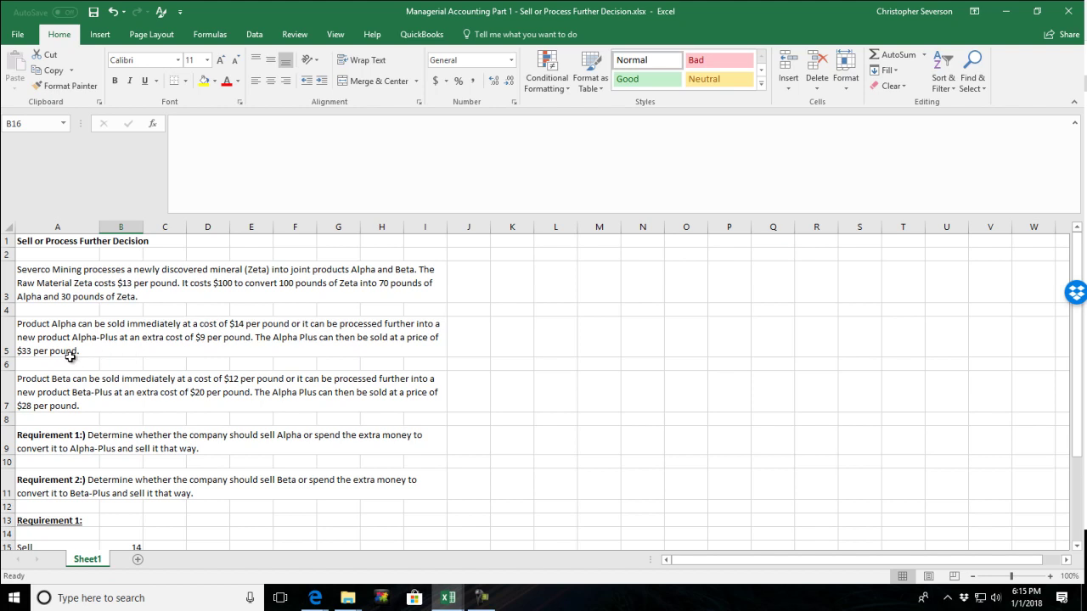
scroll(256, 508, "down", 2)
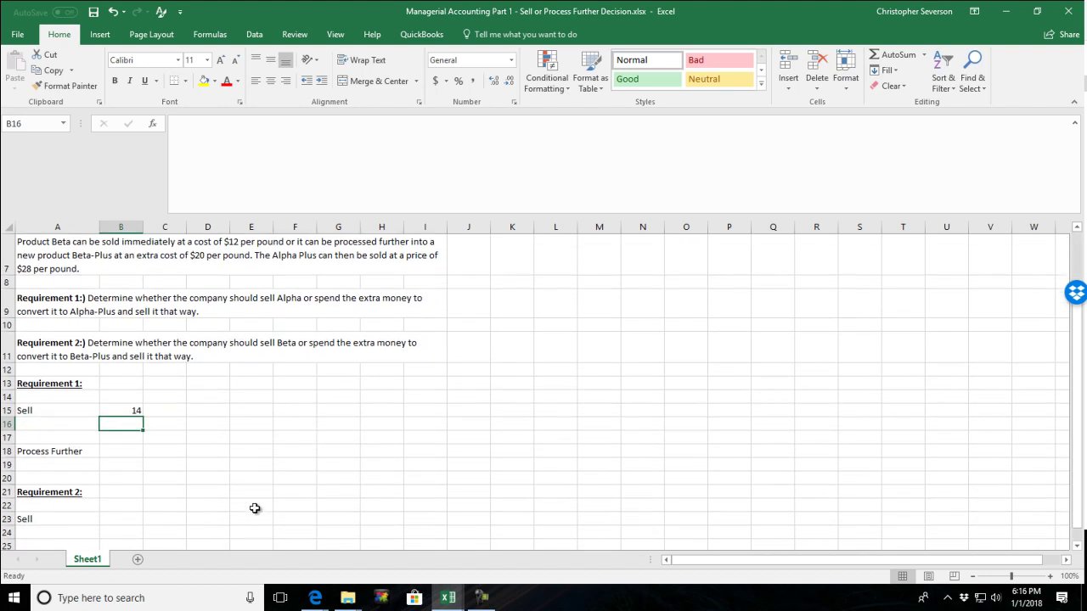
scroll(127, 424, "up", 1)
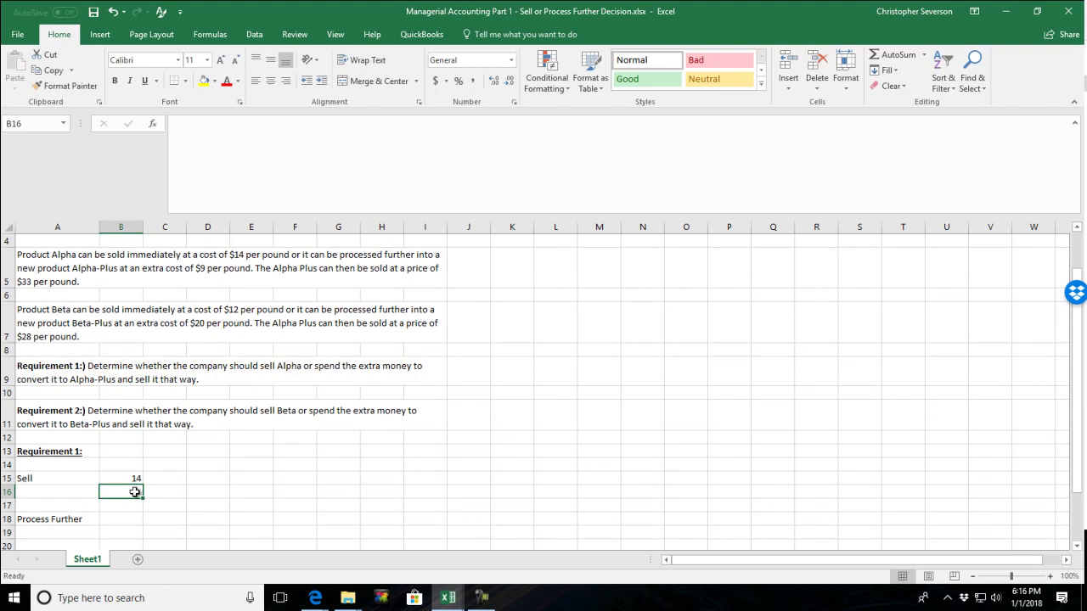
scroll(131, 492, "up", 1)
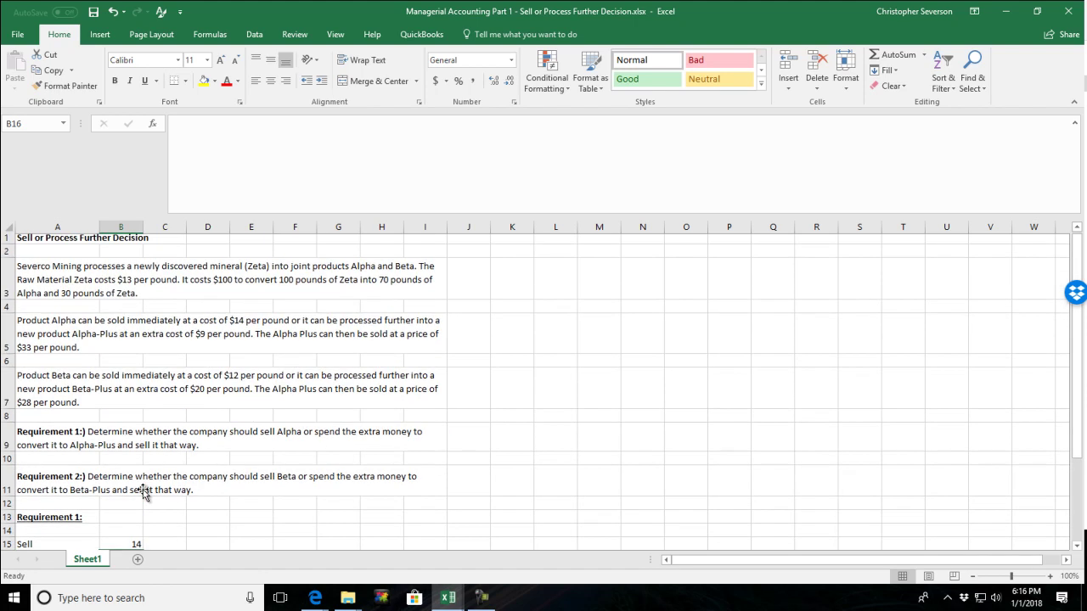
scroll(136, 491, "down", 1)
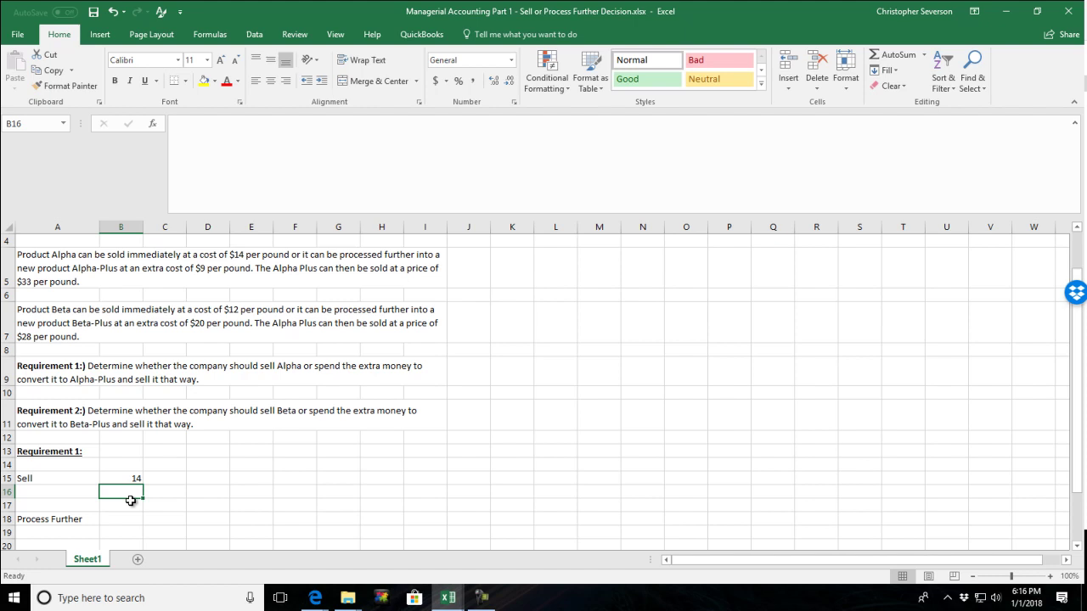
Enter the Process Further figures -9 in B18 and 33 in B19.
left_click(136, 501)
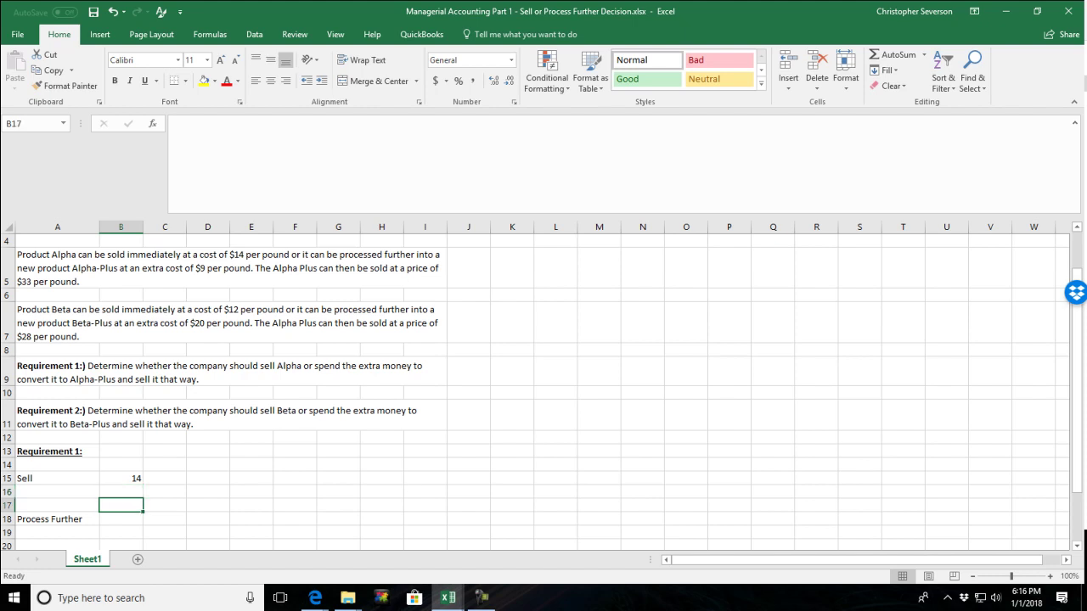
left_click(130, 516)
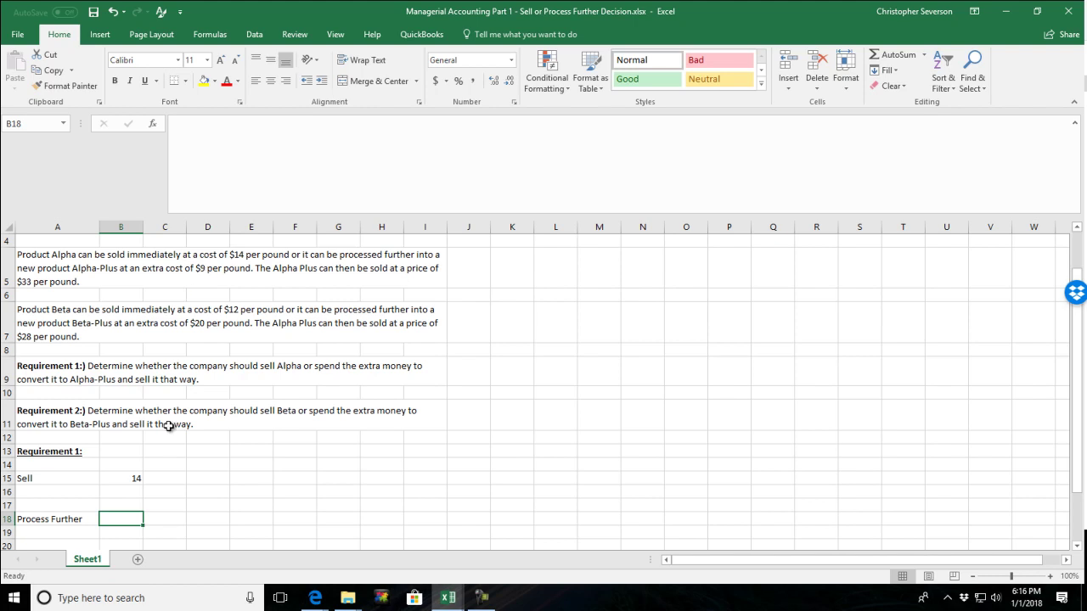
type("-9")
key("Return")
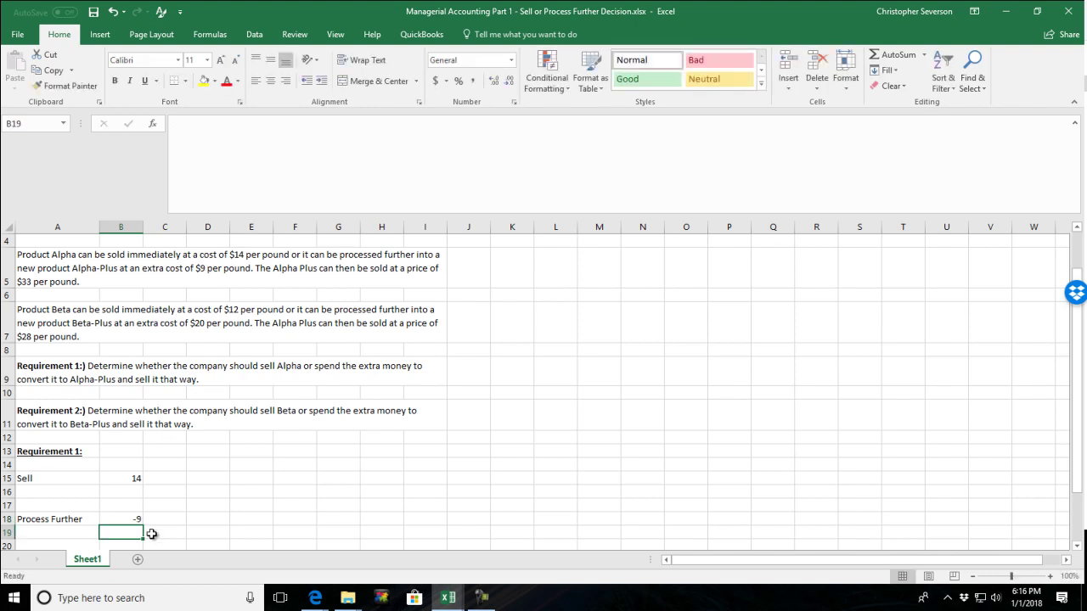
type("33")
key("Return")
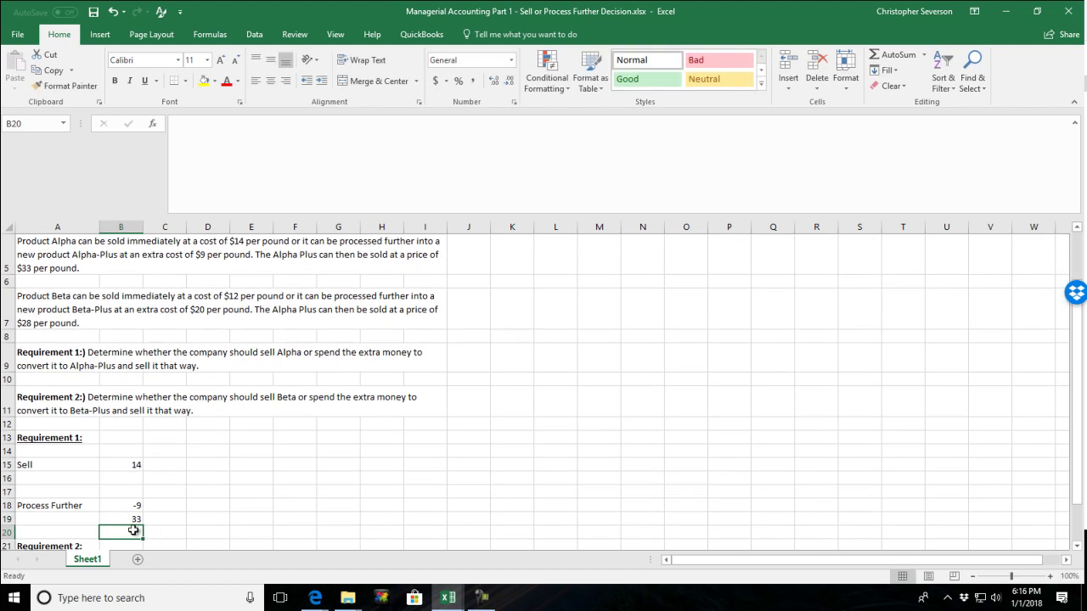
Total the Process Further figures in B20 with =B18+B19, giving 24.
key("Up")
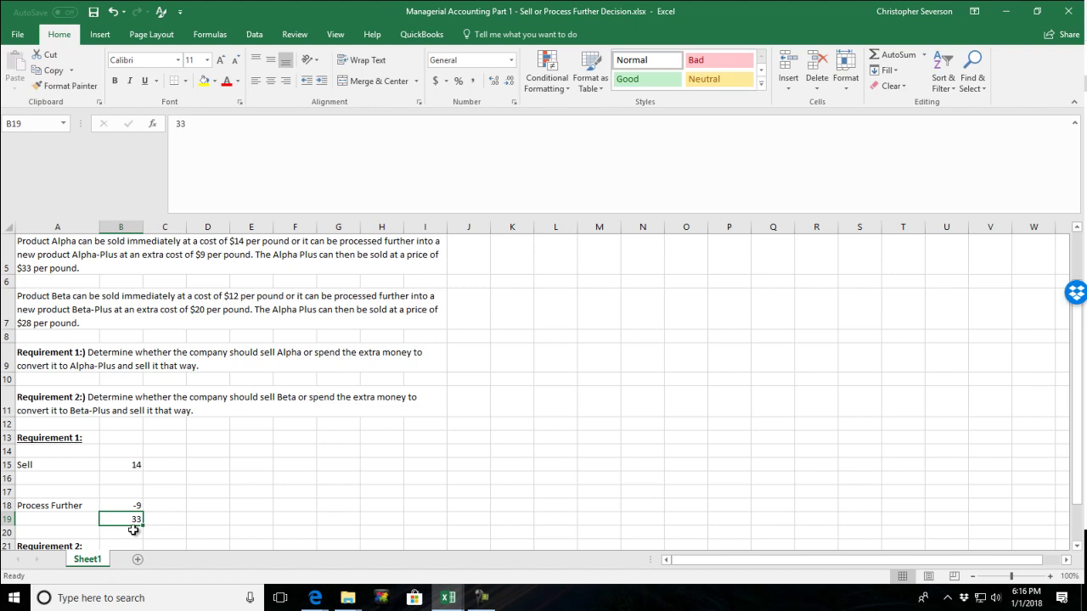
type("=")
key("Up")
type("+")
key("Up")
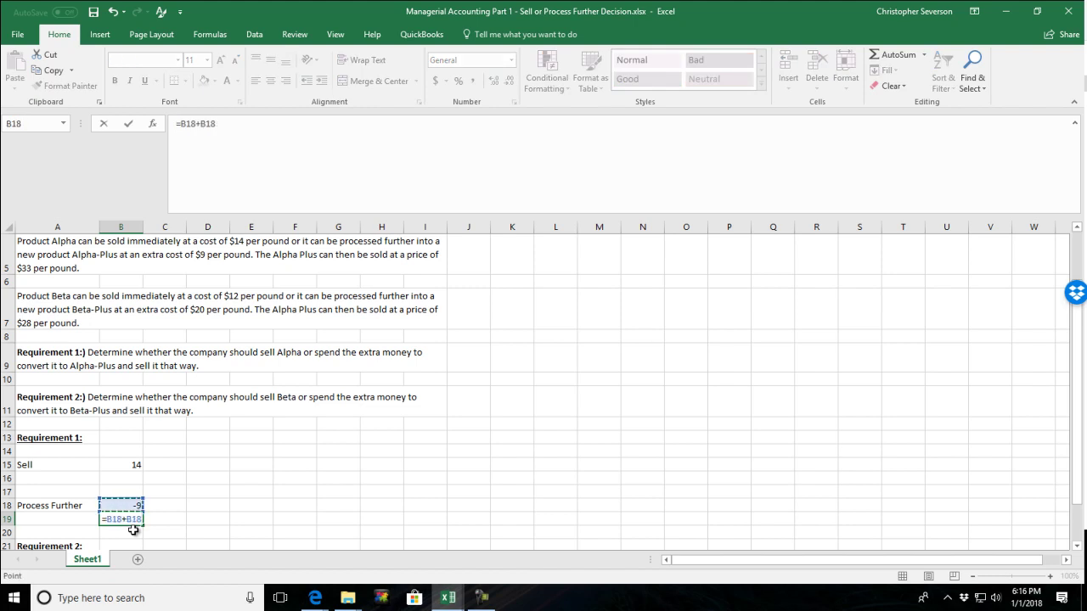
key("Return")
type("=")
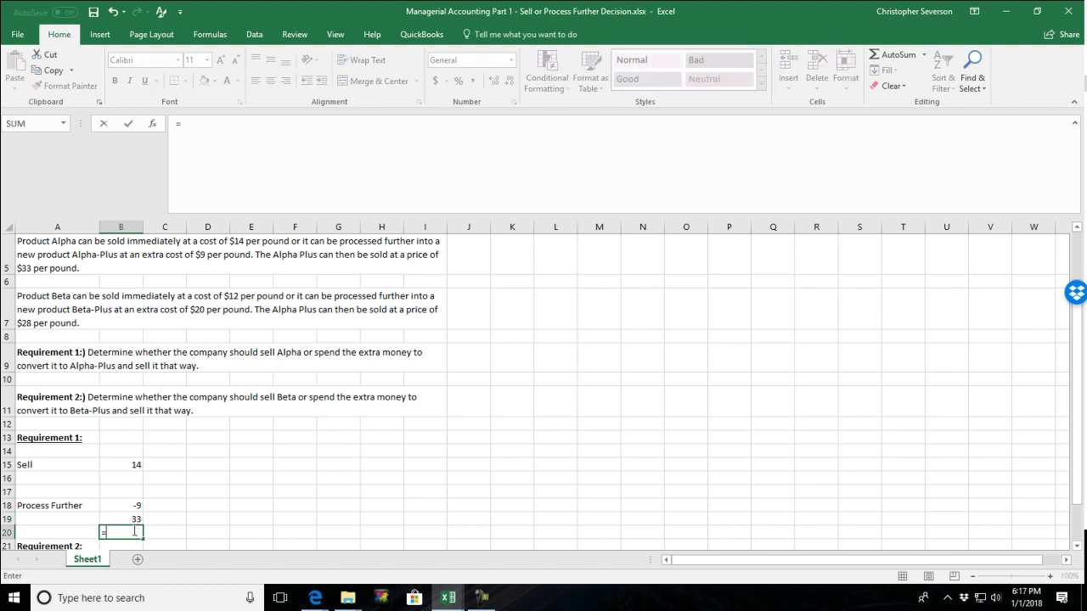
key("Up")
key("Up")
type("+")
key("Up")
key("Return")
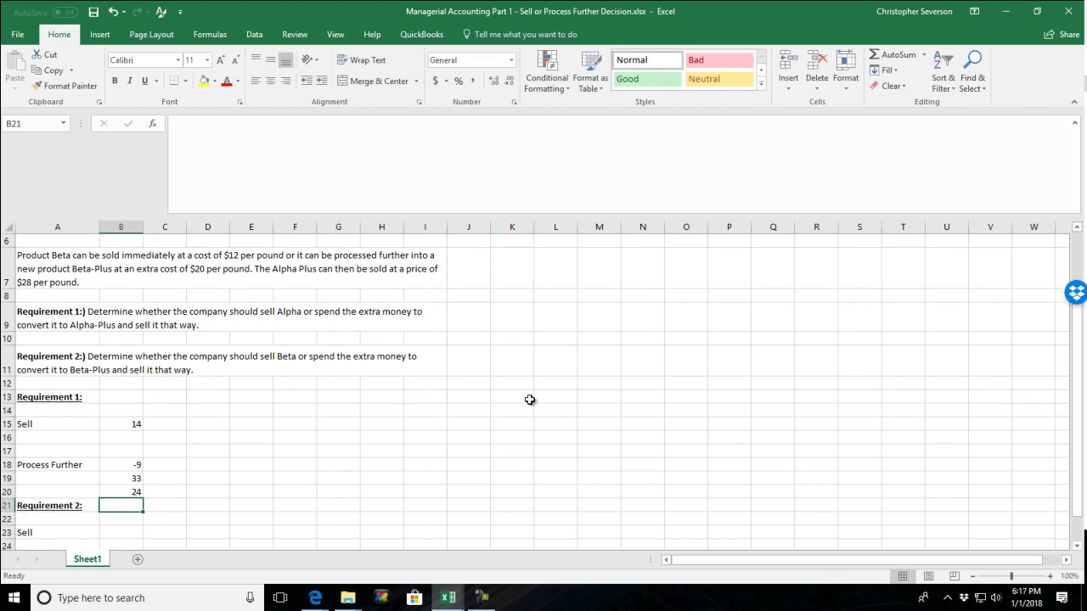
Bold the 14 and 24 profit figures and label each 'profit' in column C.
left_click(127, 490)
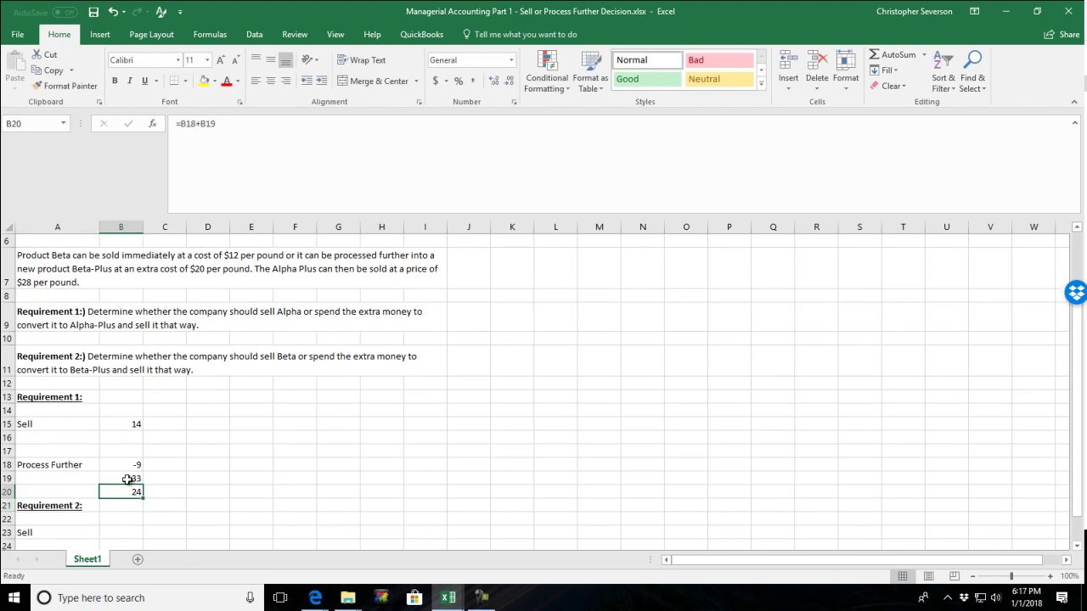
left_click(133, 423, "ctrl")
left_click(115, 81)
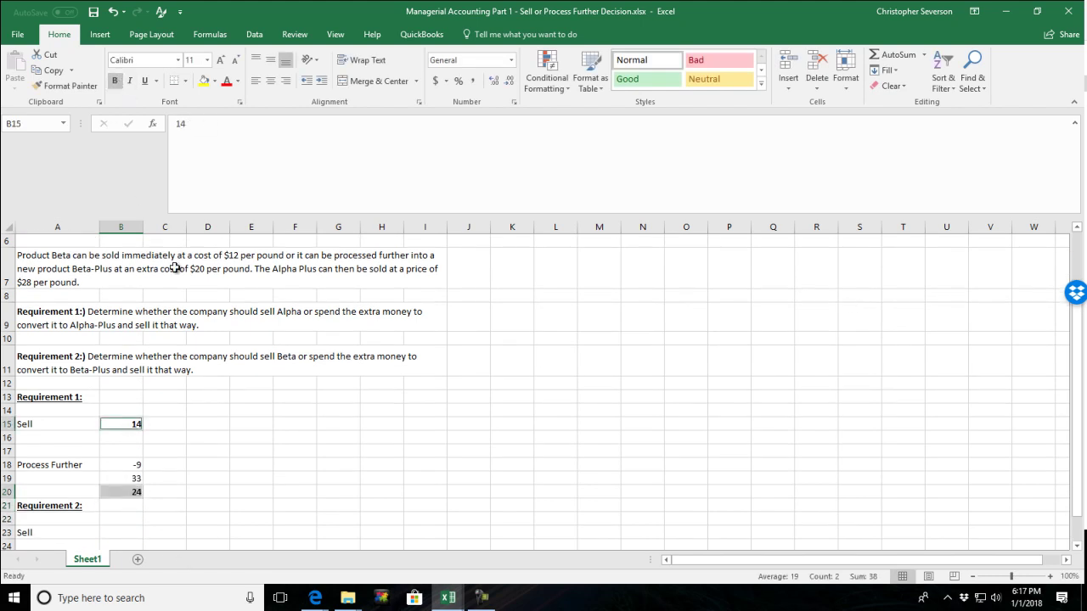
left_click(162, 425)
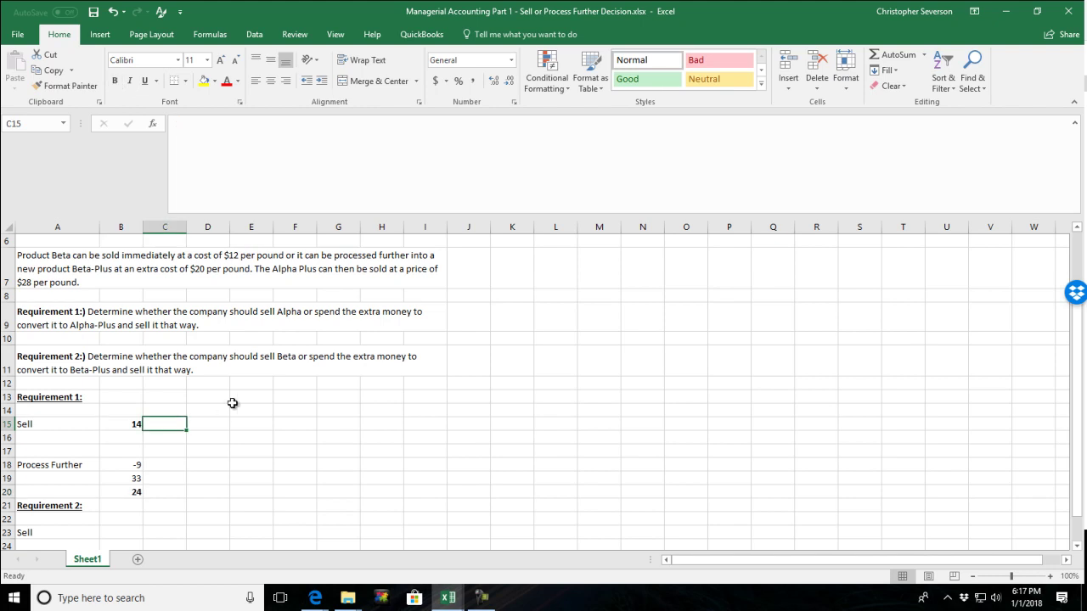
type("profit")
key("Return")
key("Down")
key("Down")
key("Down")
key("Down")
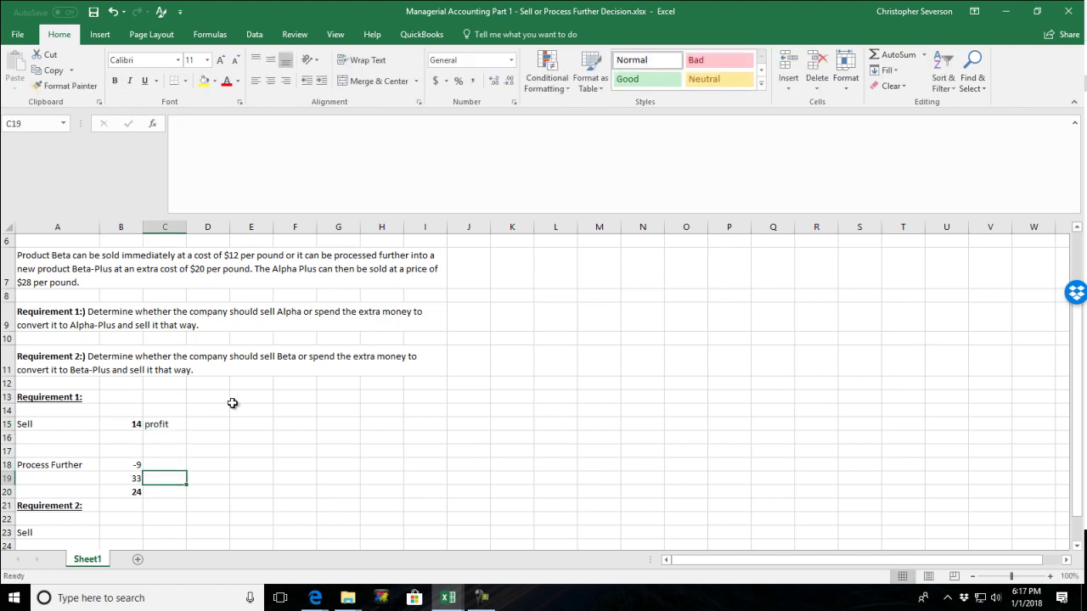
type("profit")
key("Return")
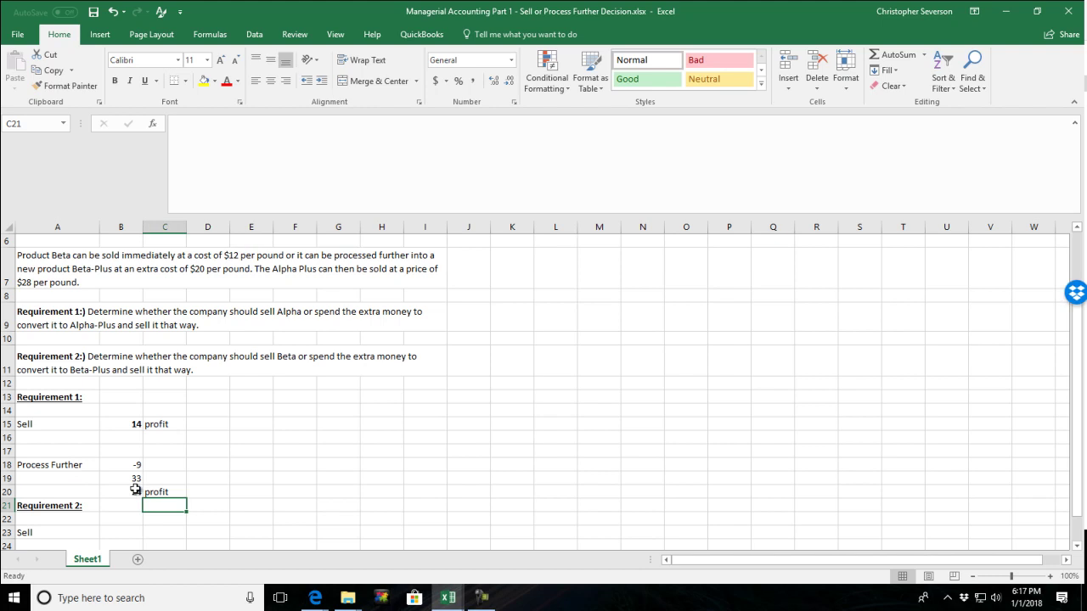
Review the Sell profit of 14 against the Alpha prices above.
left_click(129, 425)
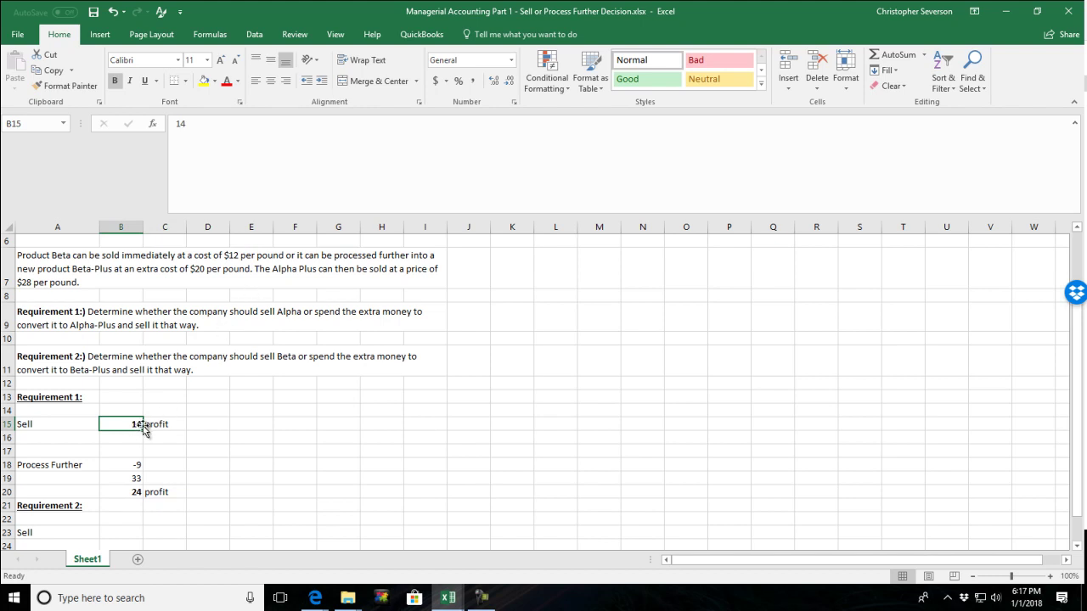
scroll(293, 289, "up", 1)
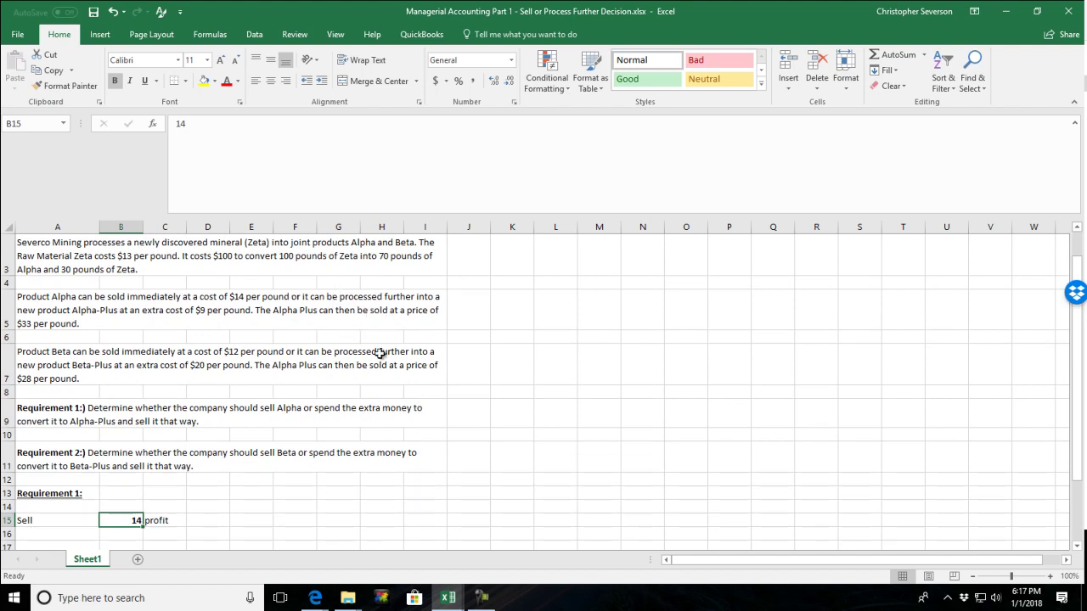
scroll(371, 410, "down", 1)
Enter =33-14 (19) in F14, labelled 'additional revenue for processing further'.
left_click(292, 411)
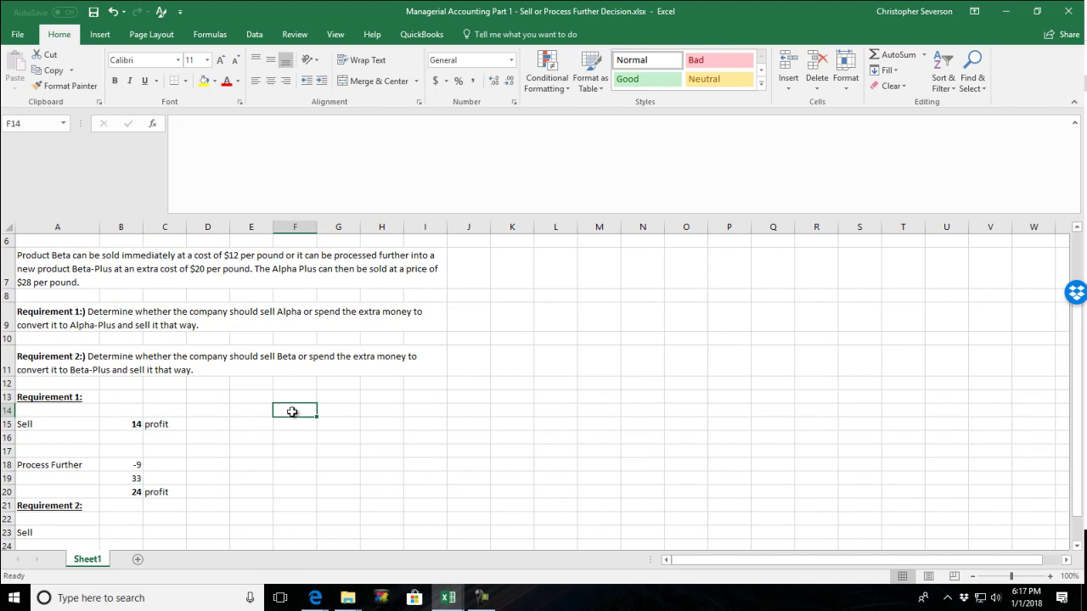
type("=33-14")
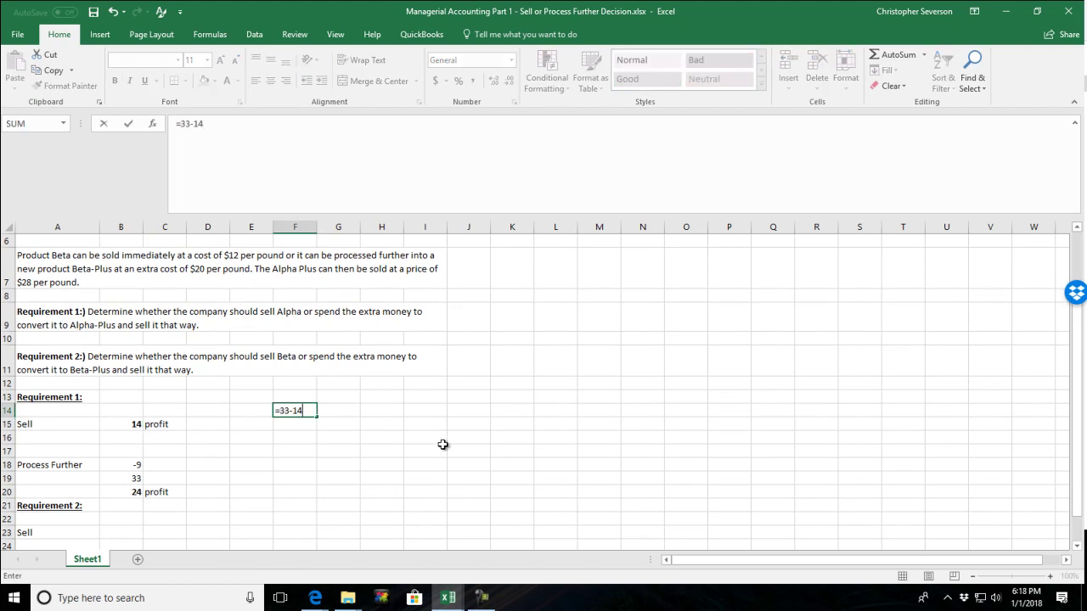
key("Return")
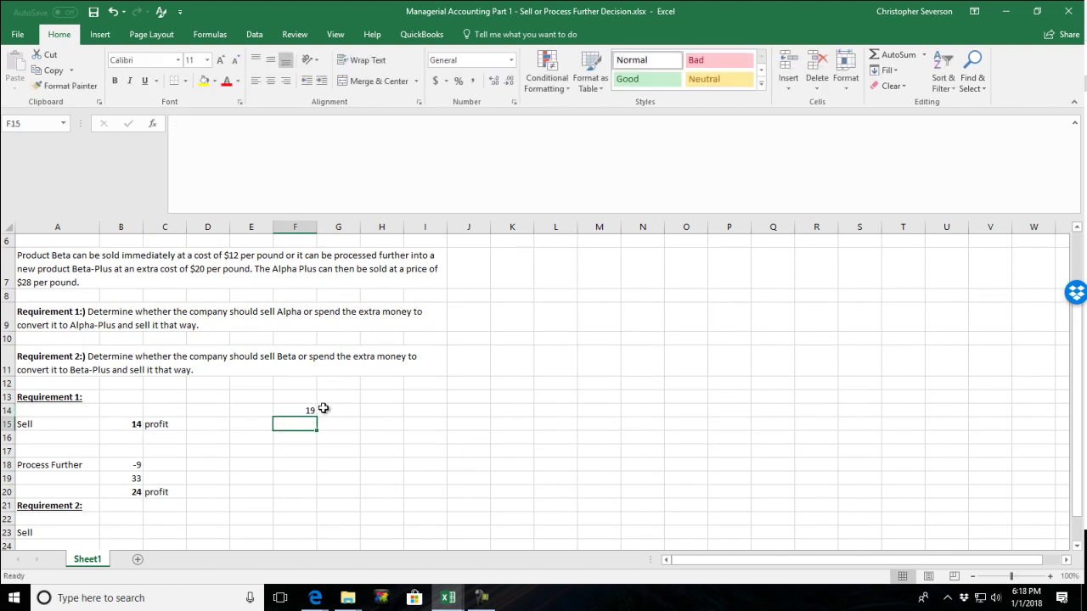
left_click(324, 408)
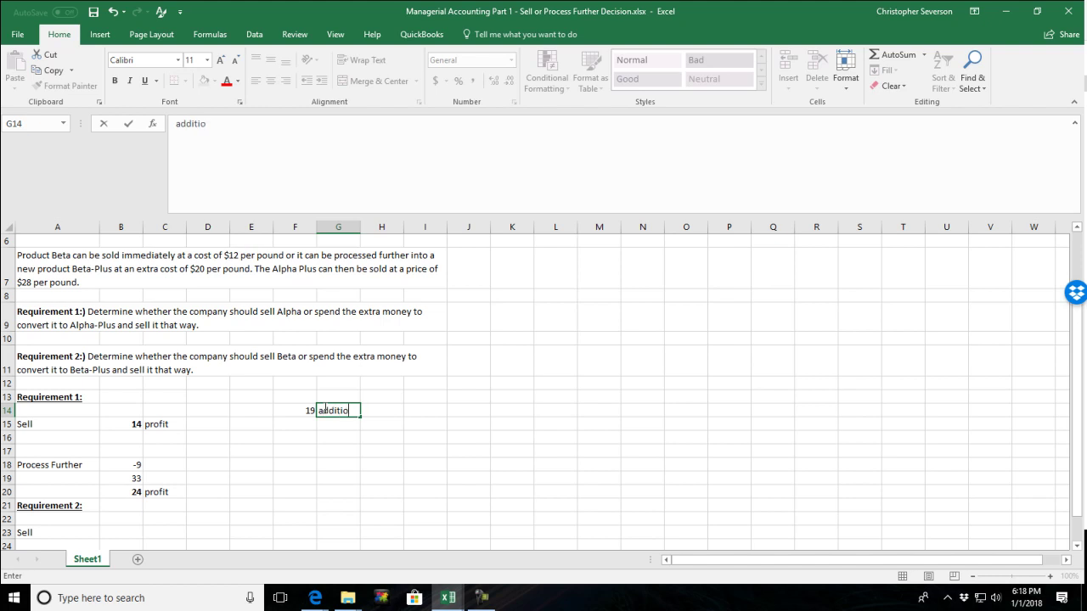
type("ue fo")
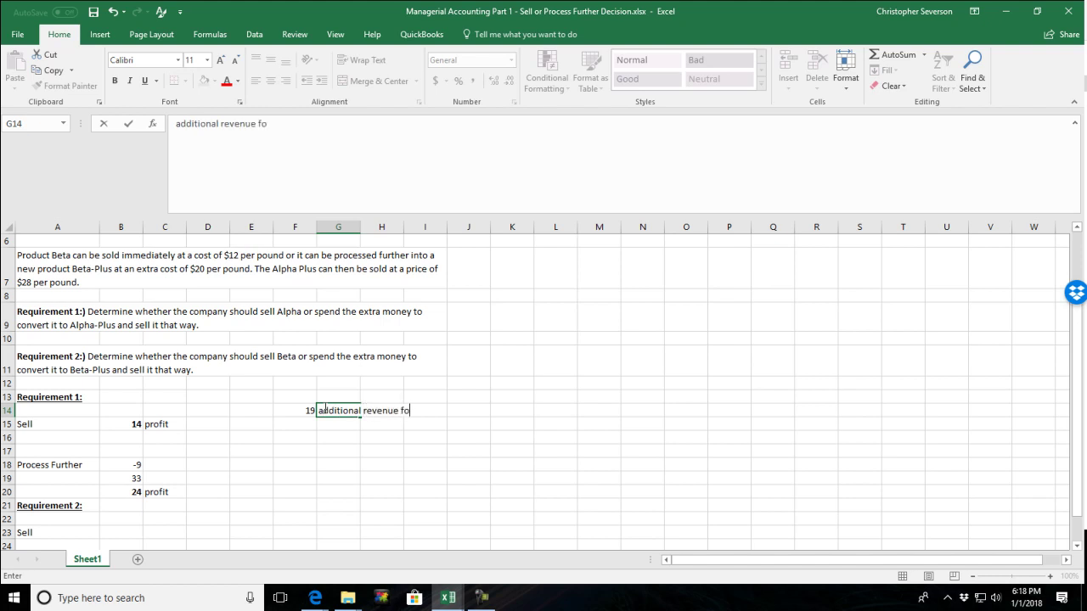
type("r processing further")
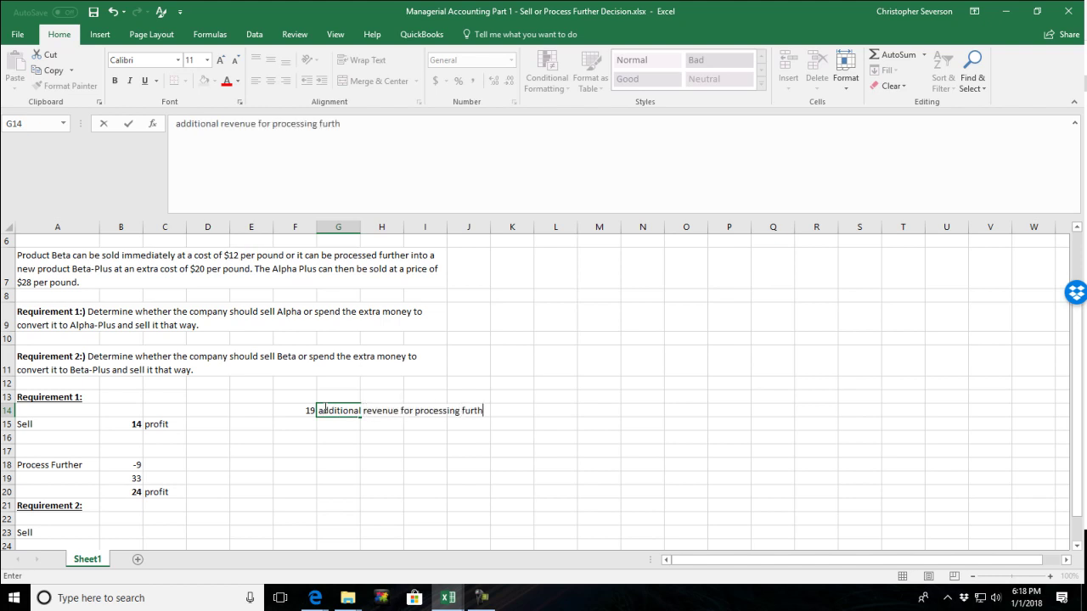
key("Return")
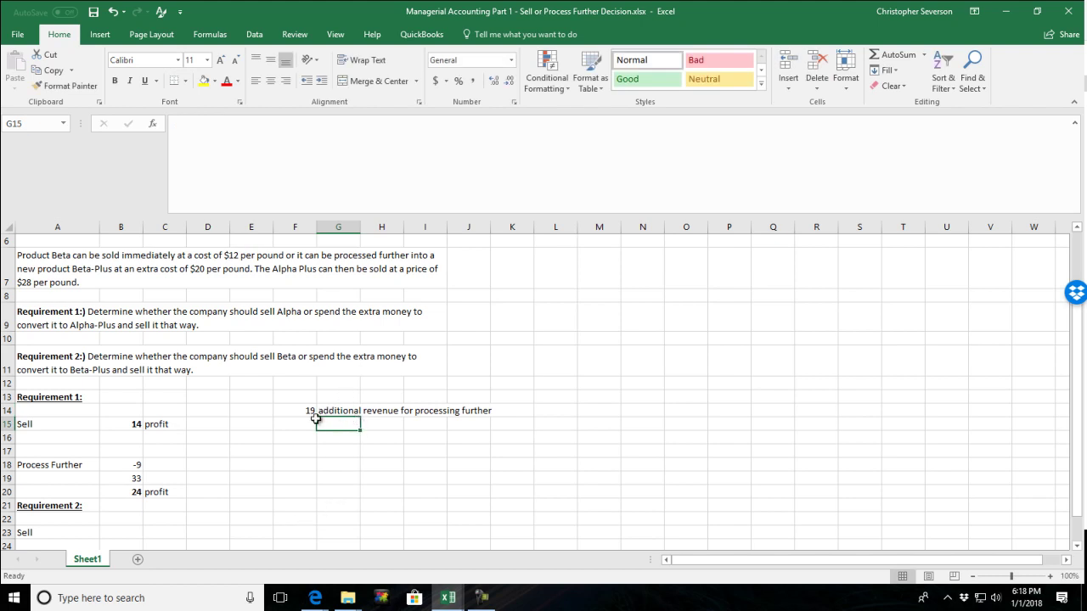
Enter 9 in F15, labelled 'additional cost to process further' in G15.
left_click(305, 425)
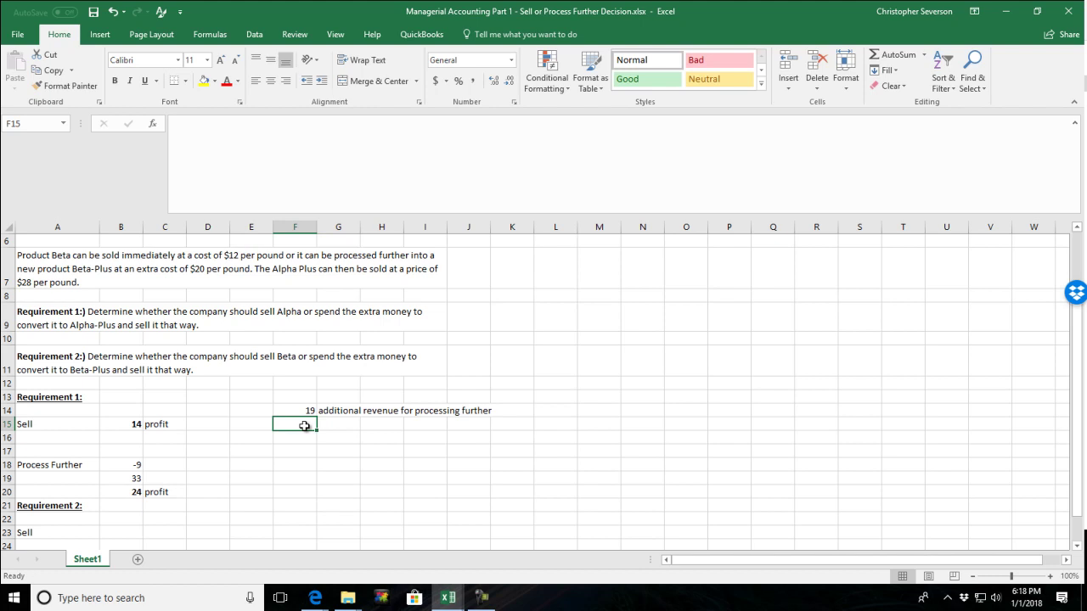
left_click(347, 427)
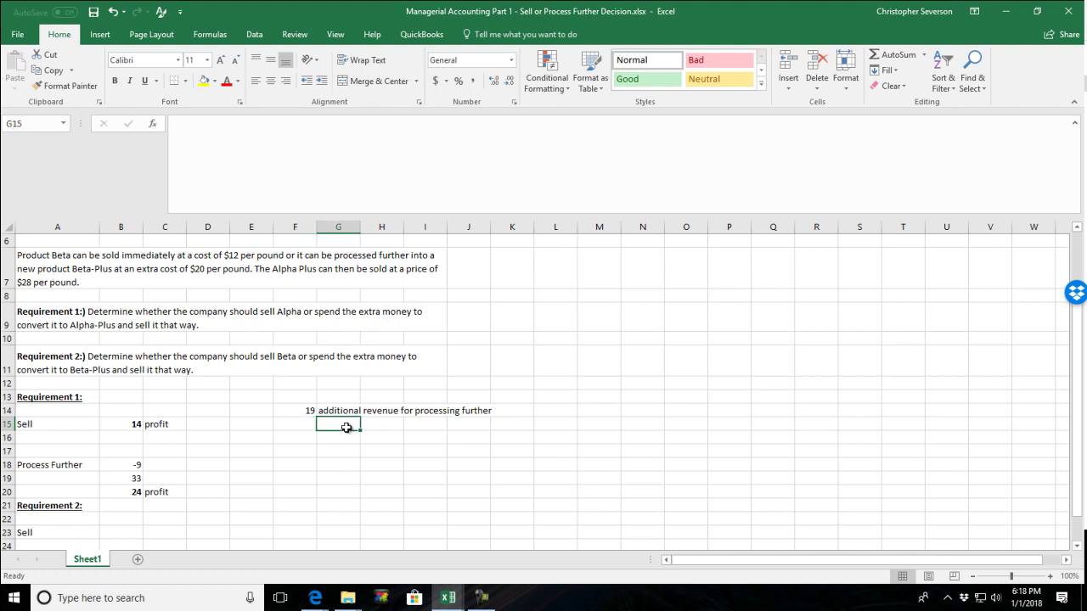
type("ad")
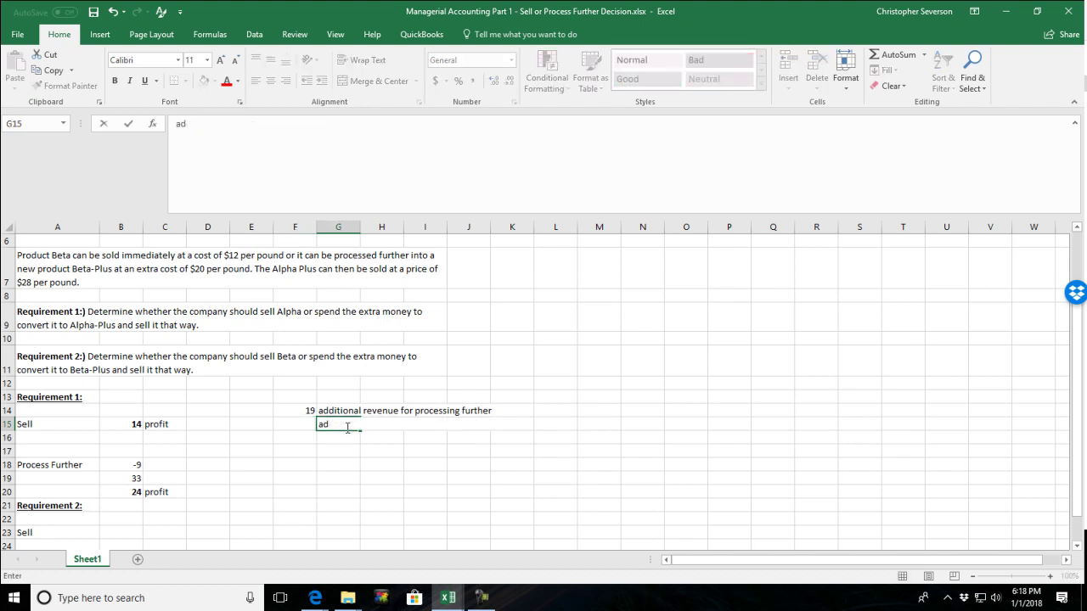
type("dtditional cost to")
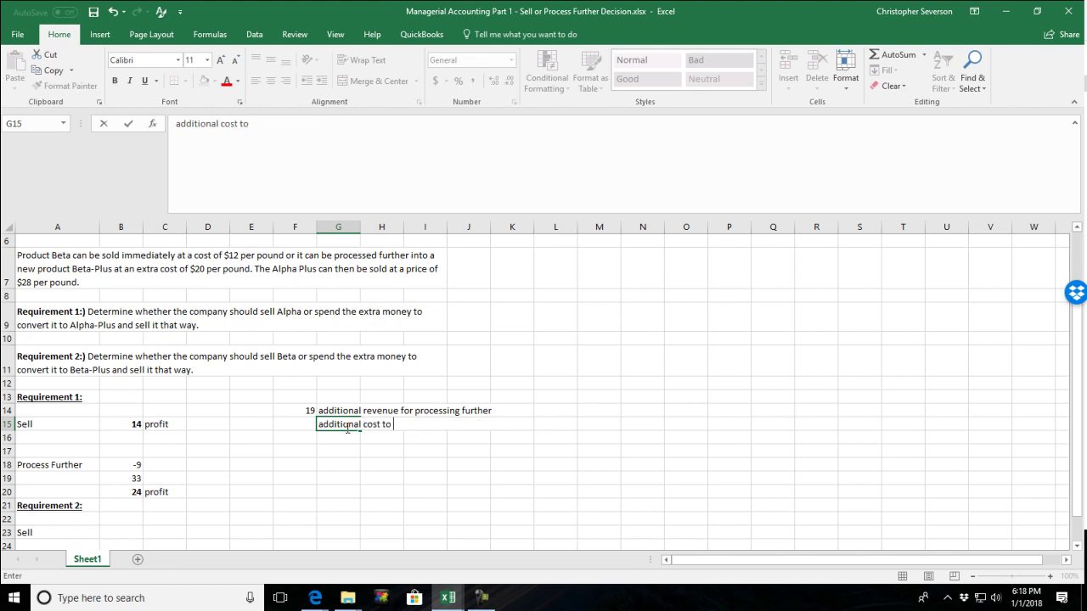
type(" process further")
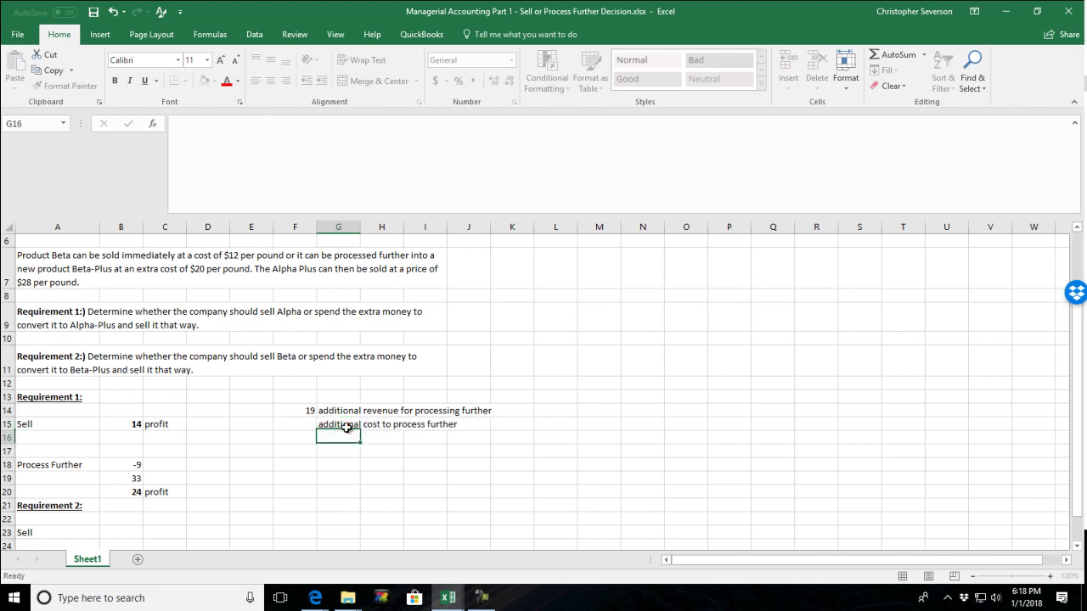
key("Left")
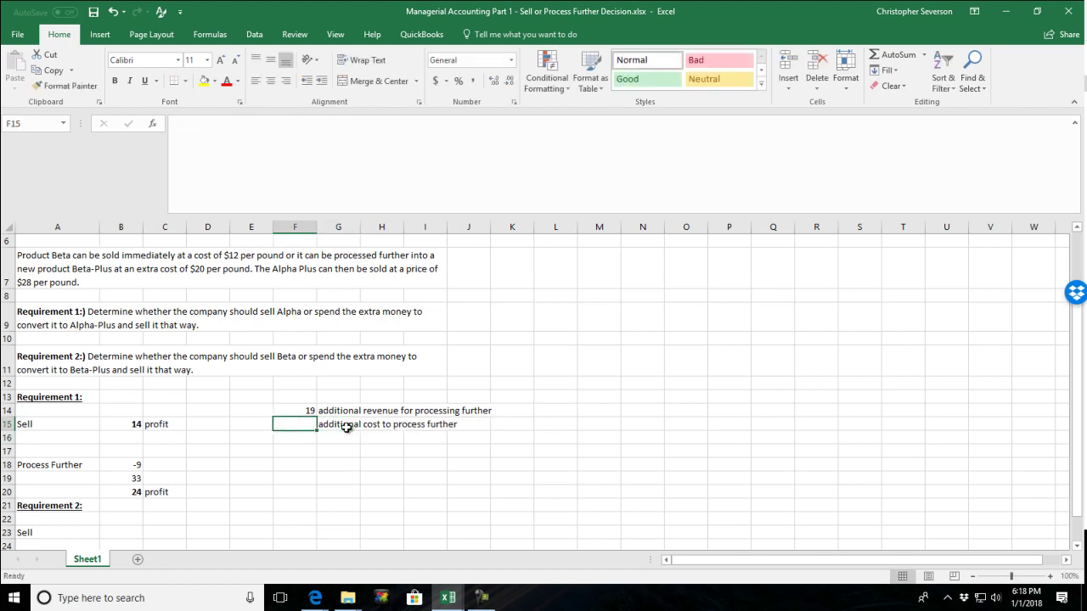
scroll(369, 386, "up", 1)
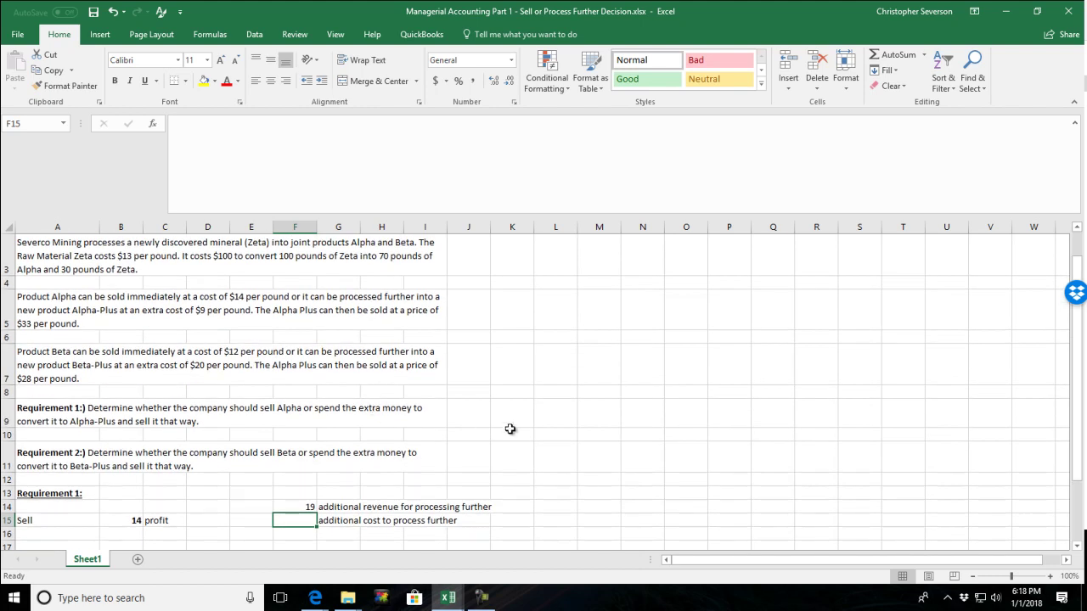
type("9")
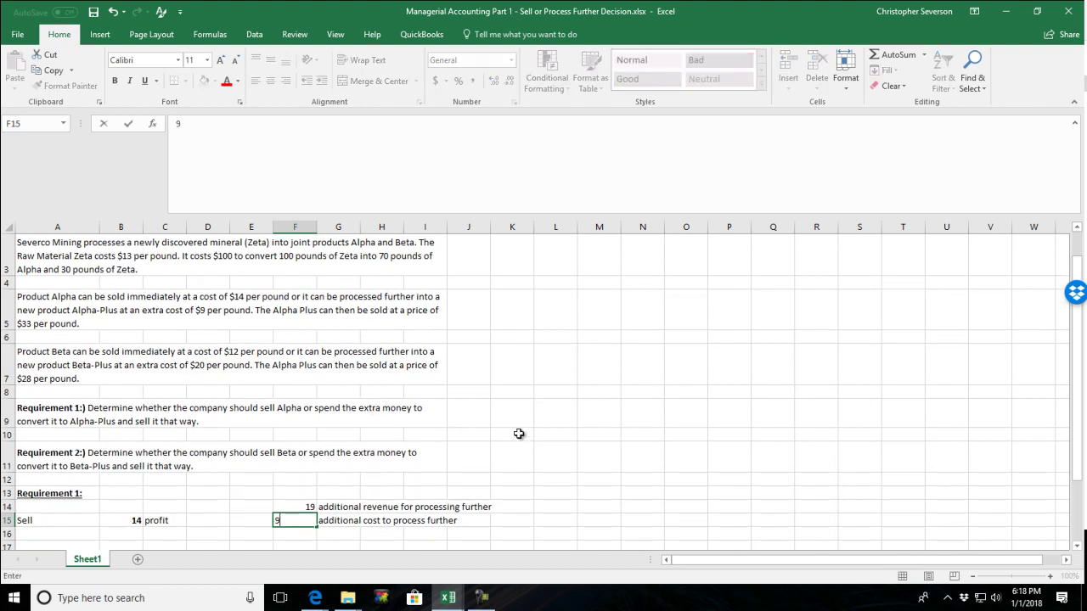
key("Return")
scroll(492, 484, "down", 1)
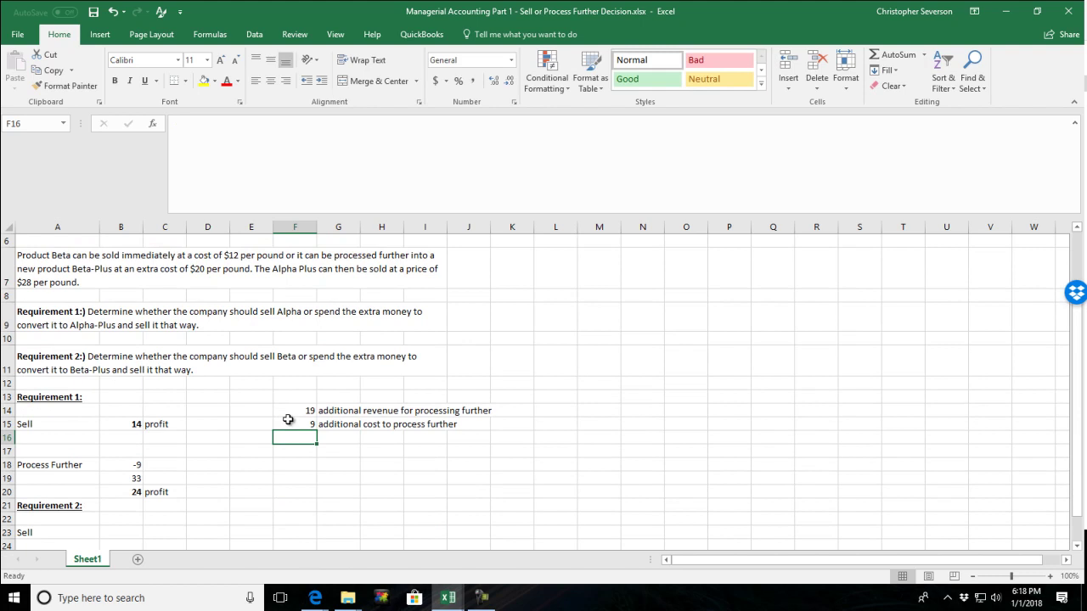
mouse_move(297, 412)
left_mouse_down()
mouse_move(303, 437)
mouse_move(308, 424)
left_mouse_up()
left_click(305, 425)
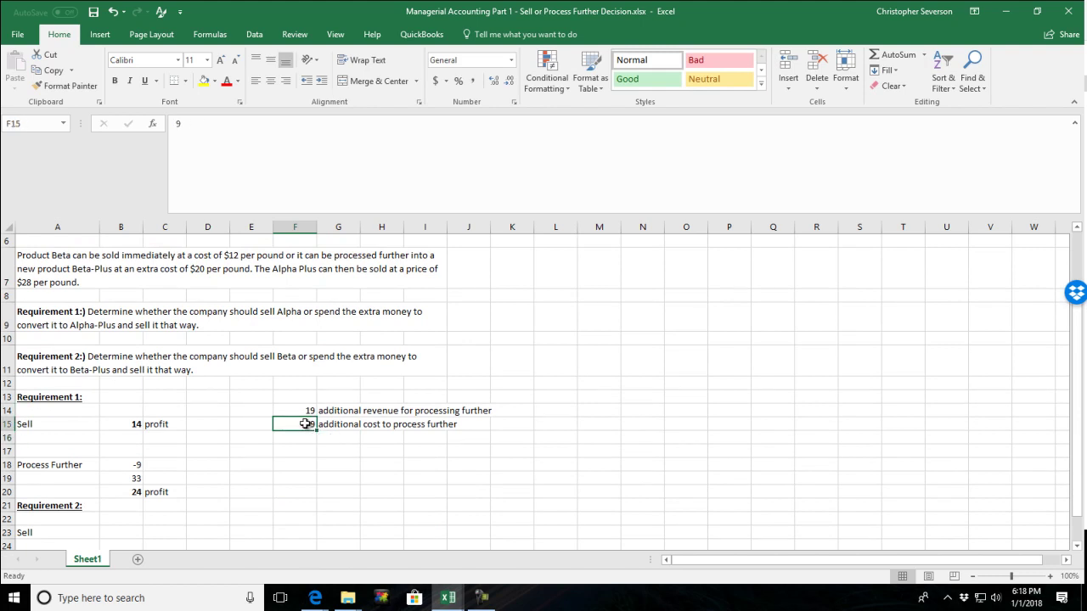
left_click(304, 412)
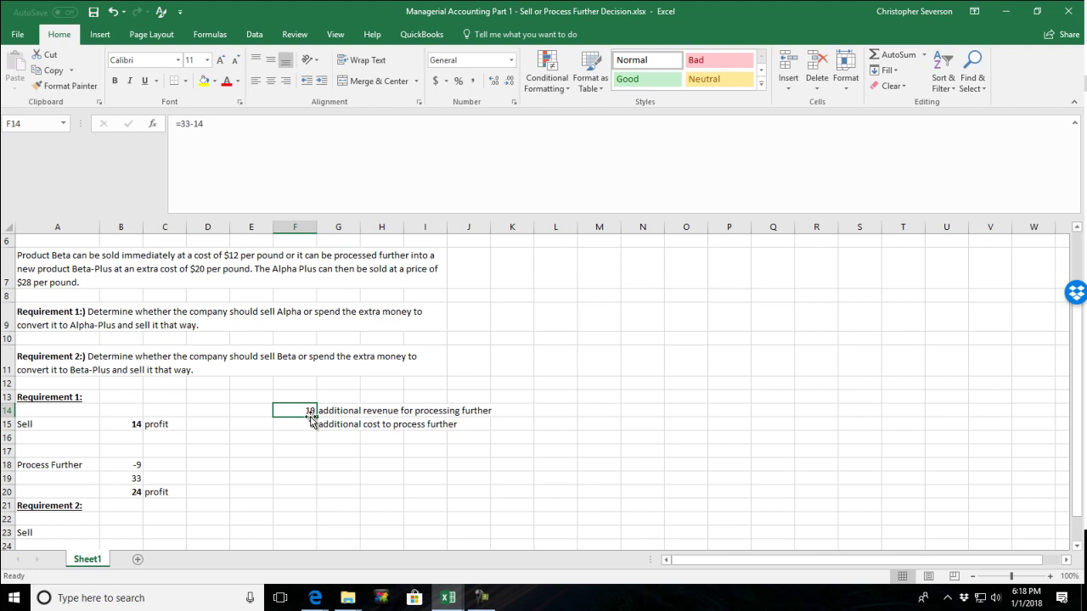
Review the Requirement 1 profit figures before moving to Requirement 2.
left_click(127, 490)
left_click(131, 427)
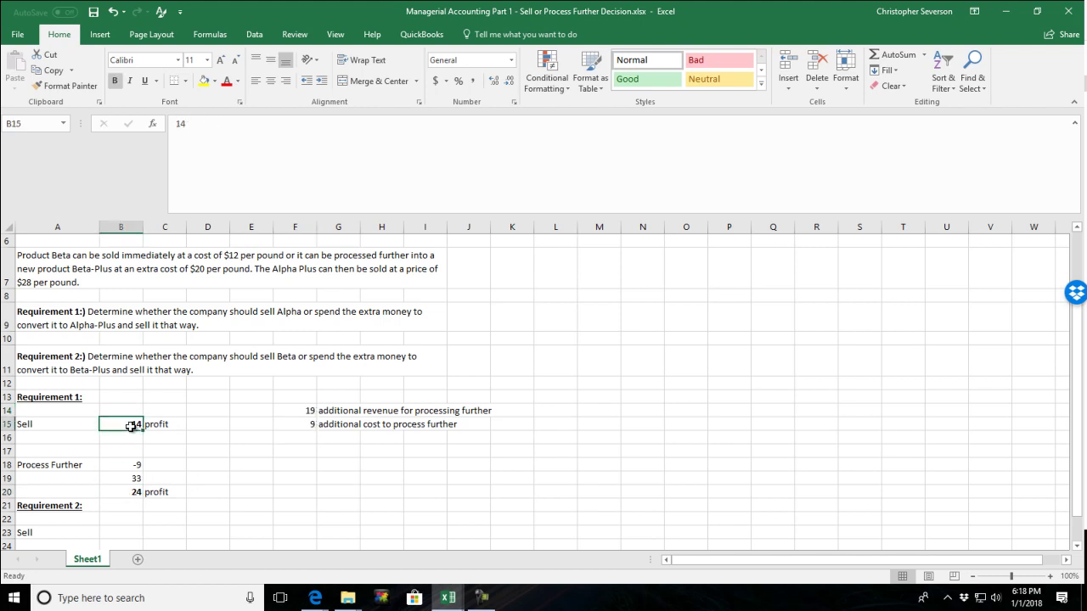
scroll(136, 427, "down", 1)
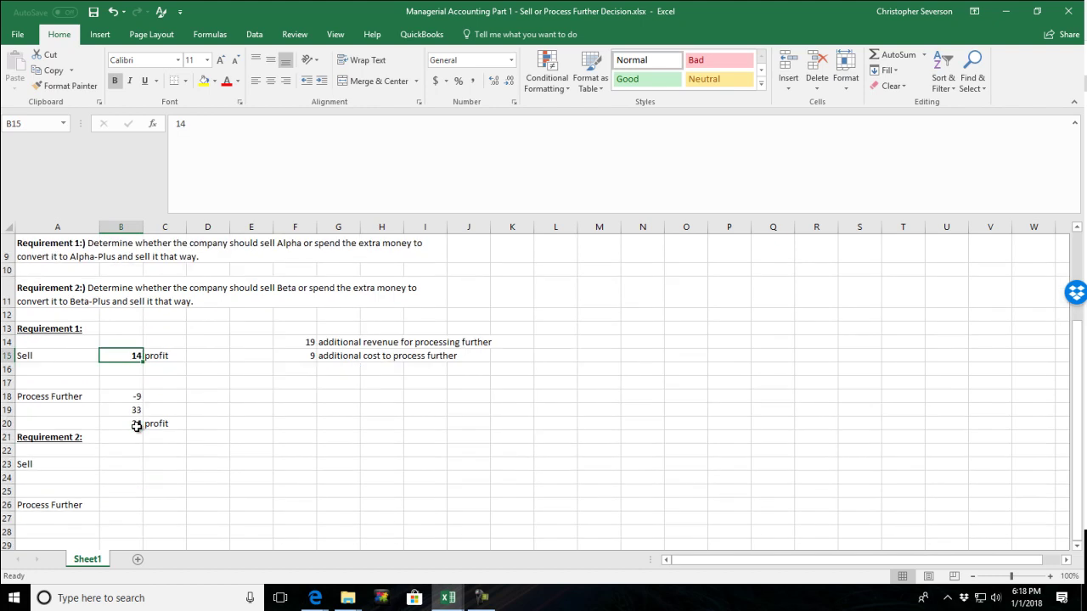
scroll(181, 439, "up", 3)
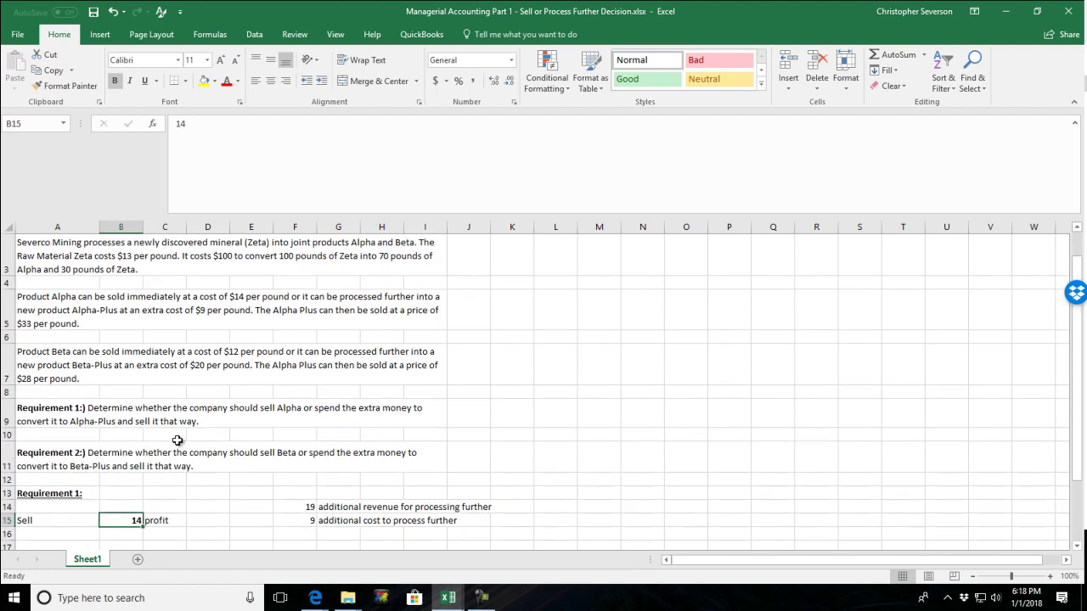
scroll(177, 437, "down", 2)
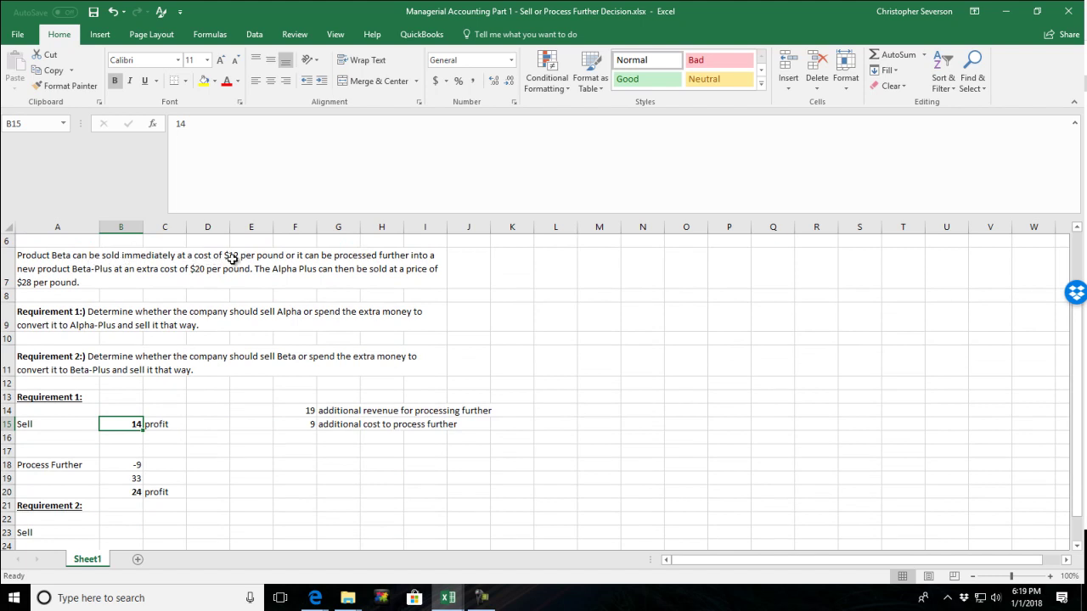
scroll(165, 451, "down", 1)
Enter Beta's Sell profit of 12 with a 'profit' label beside it.
left_click(121, 464)
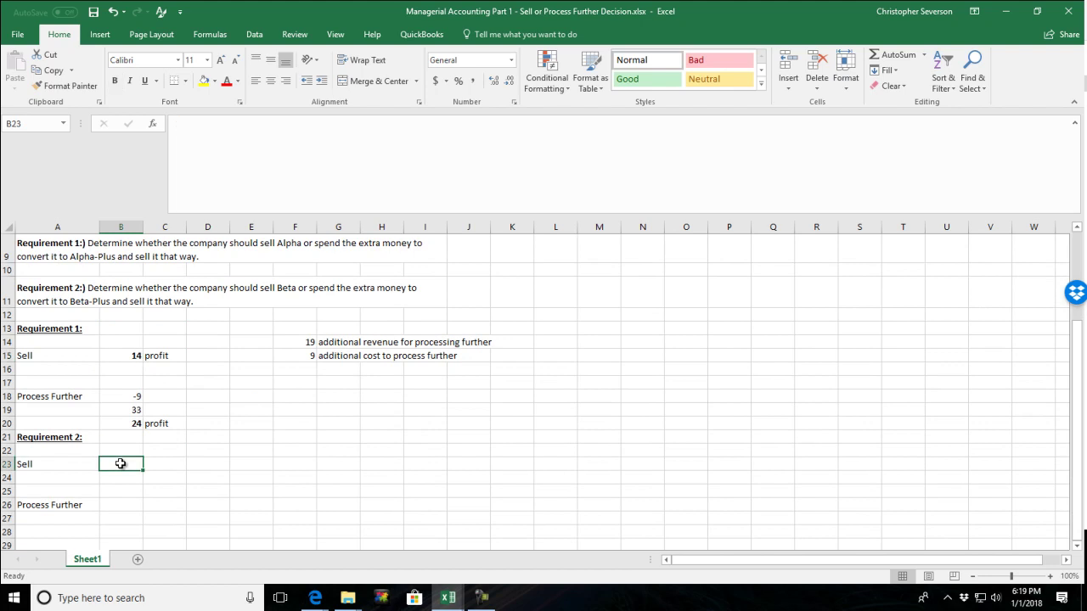
type("12")
key("Return")
key("Right")
key("Up")
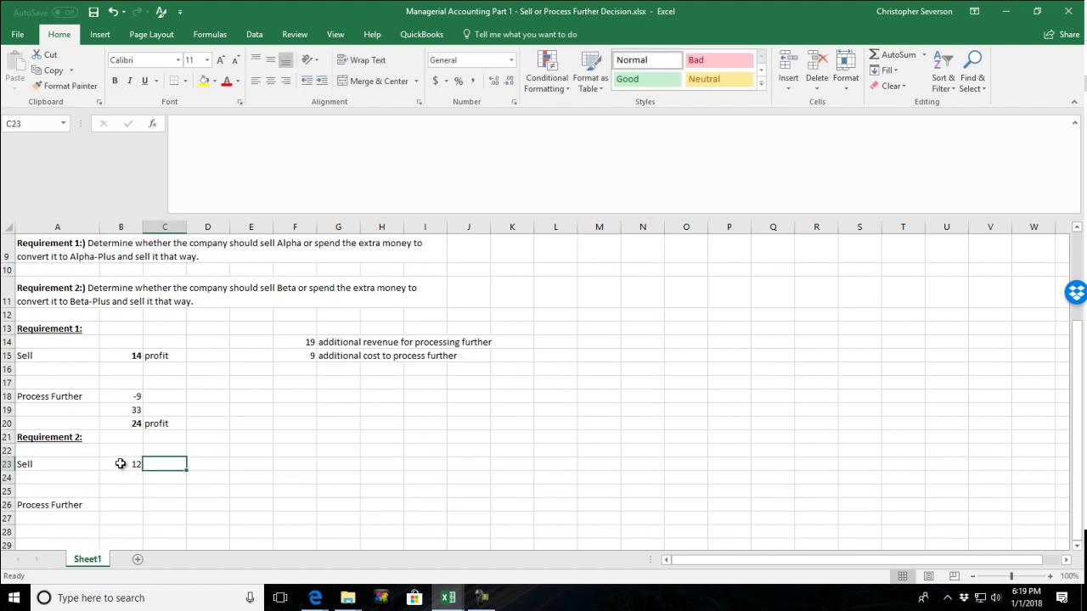
type("profit")
key("Return")
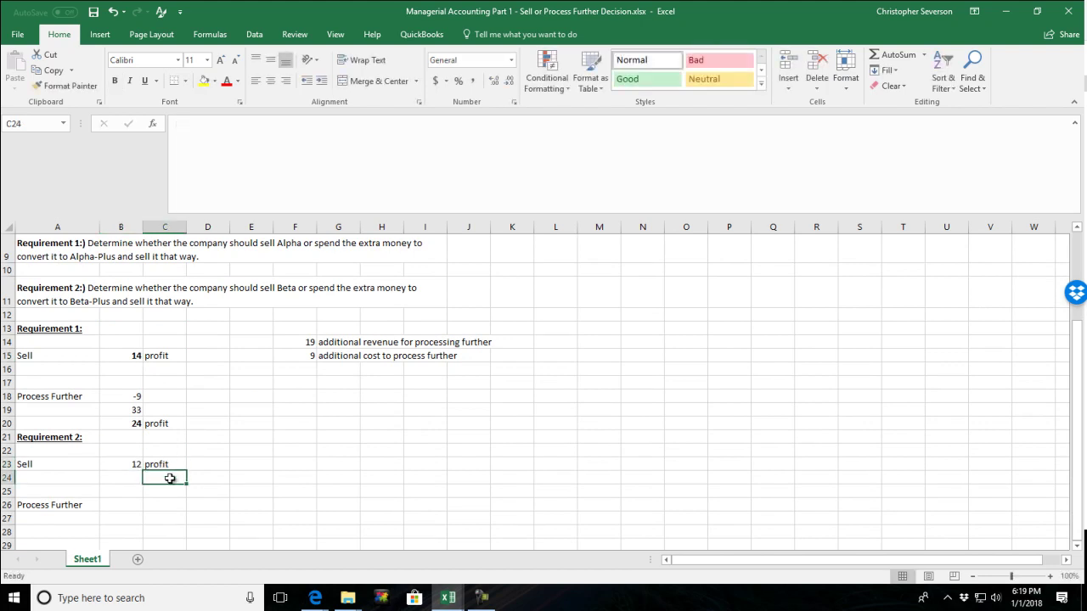
Enter -20 in B26, 28 in B27, and =B27+B26 in B28 for the Process Further profit.
scroll(182, 478, "up", 1)
scroll(187, 489, "up", 1)
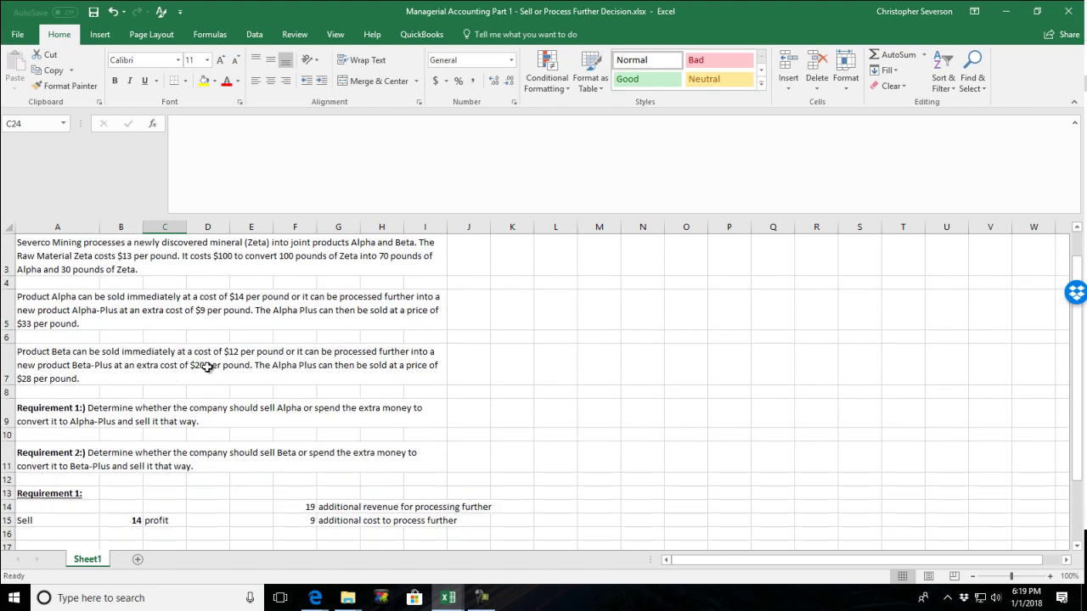
scroll(38, 389, "down", 3)
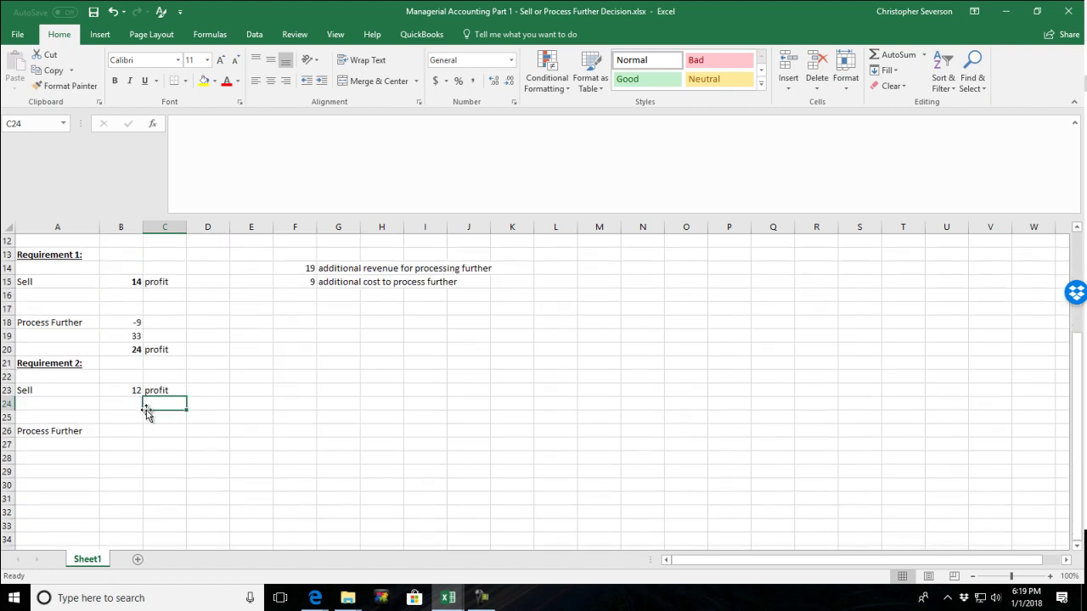
left_click(126, 433)
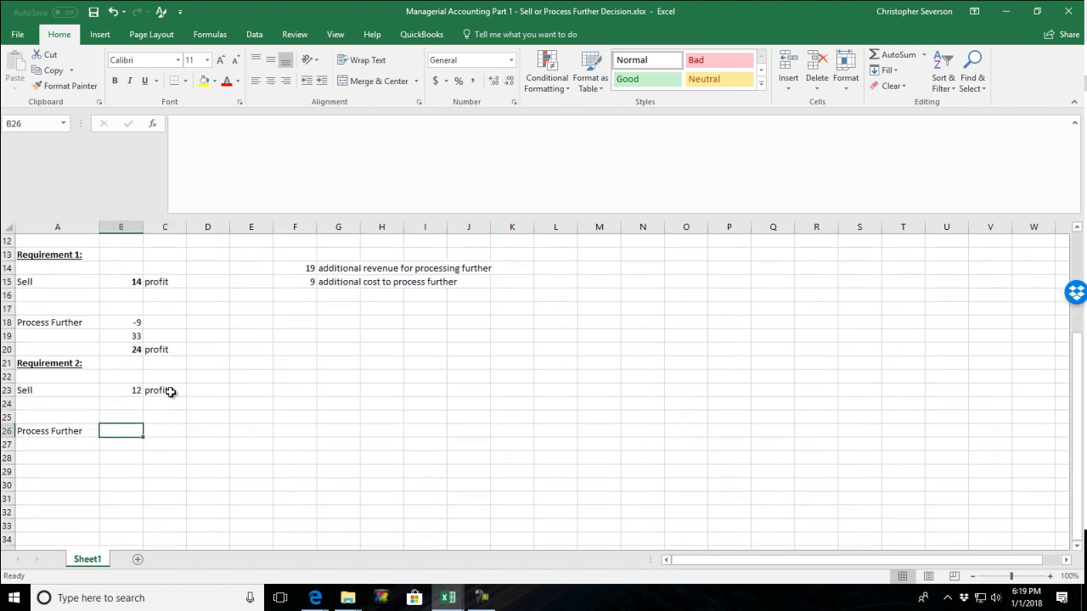
type("-20")
key("Return")
type("28")
key("Tab")
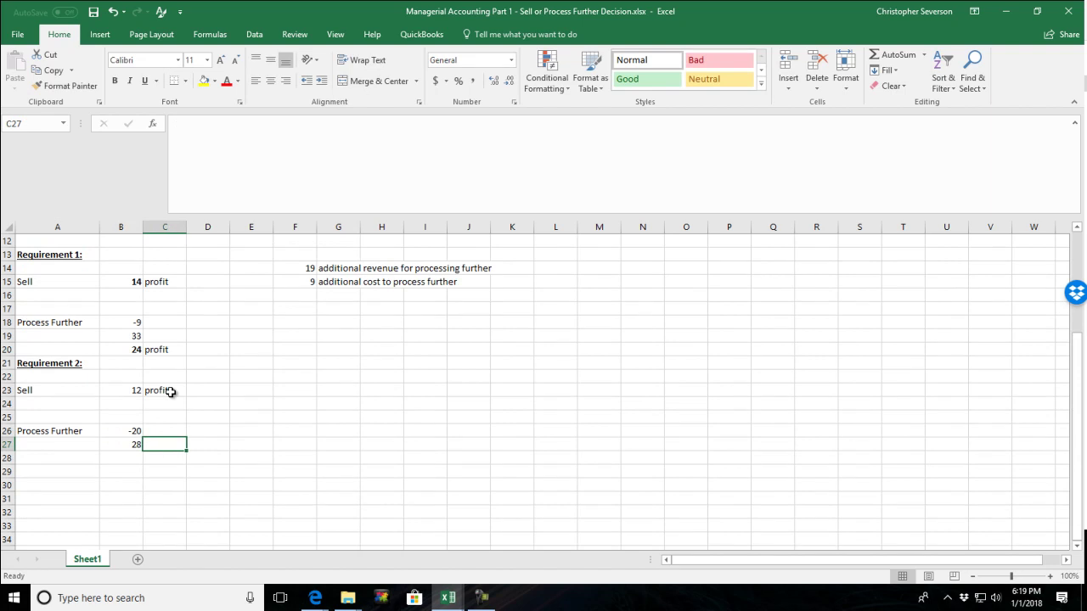
key("Return")
type("=B27+B26")
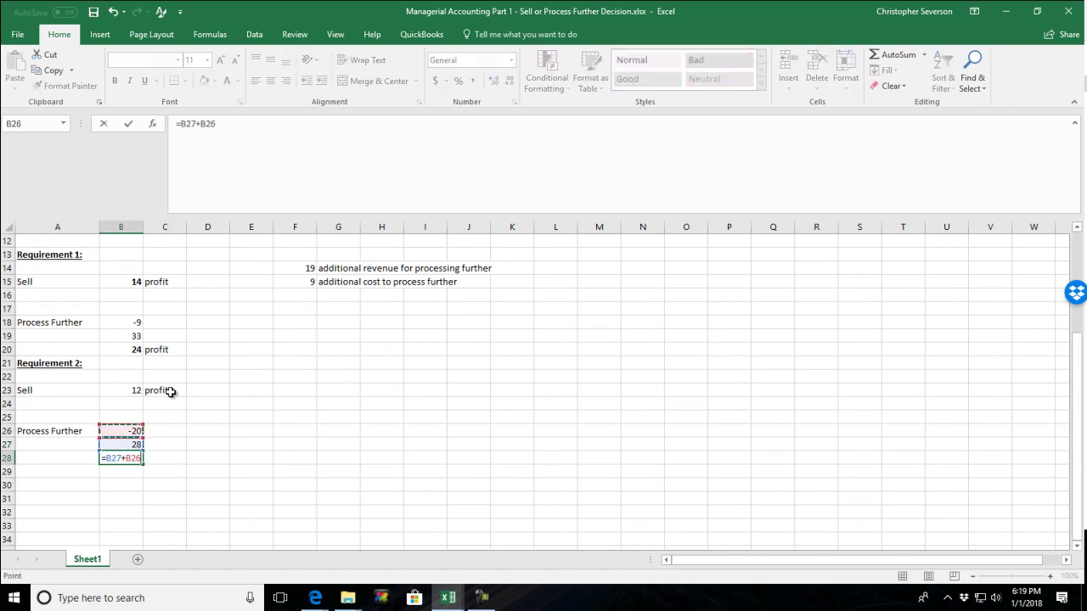
key("Return")
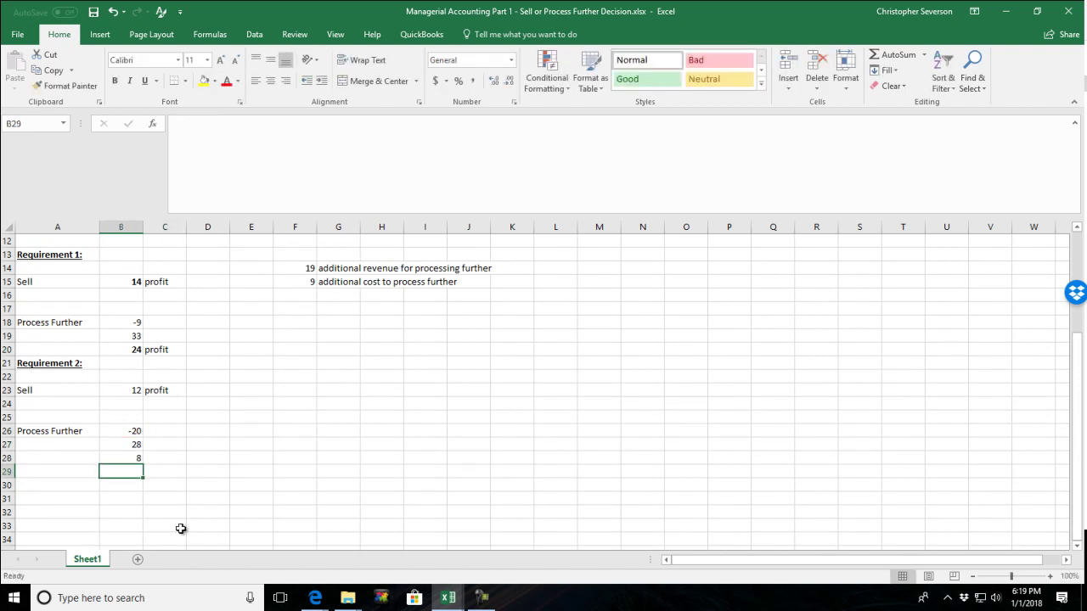
Label C28 'profit' and bold both profit rows B23:C23 and B28:C28.
left_click(174, 457)
type("pr")
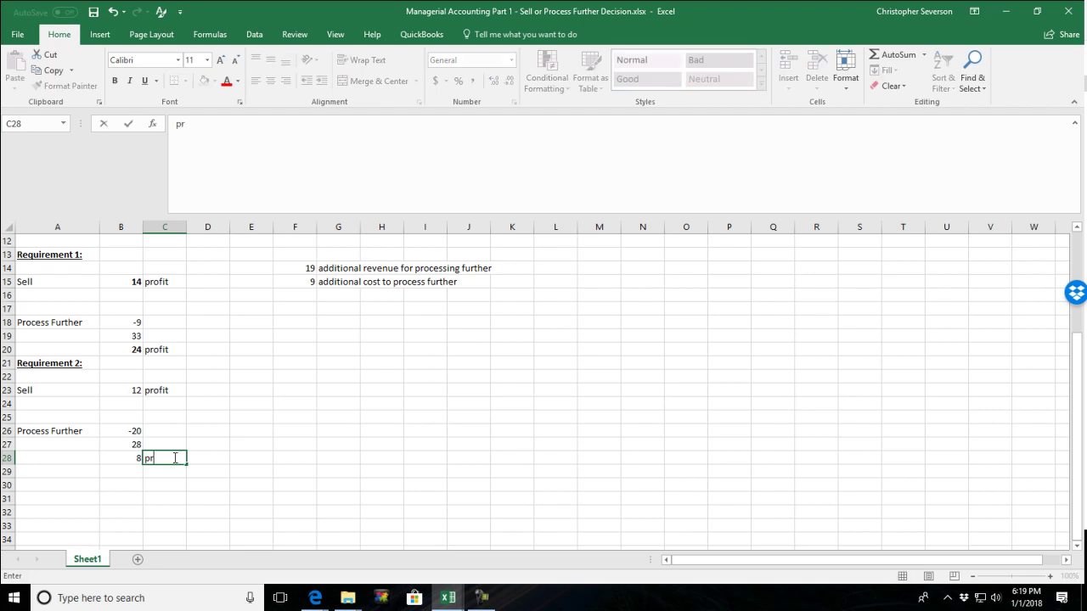
type("ofit")
key("Return")
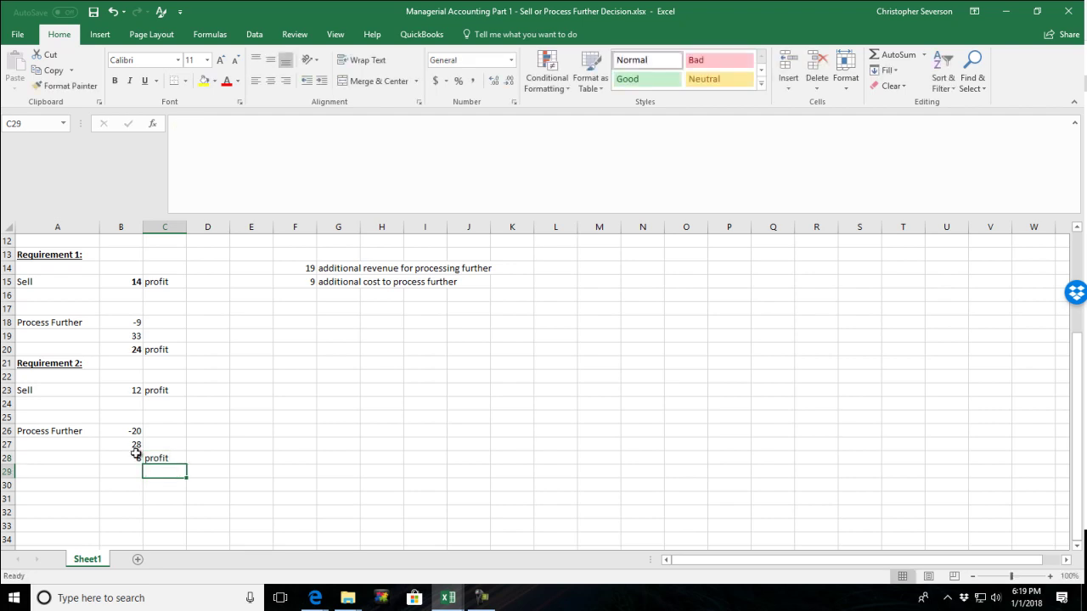
left_click(136, 457)
left_click_drag(135, 458, 158, 463)
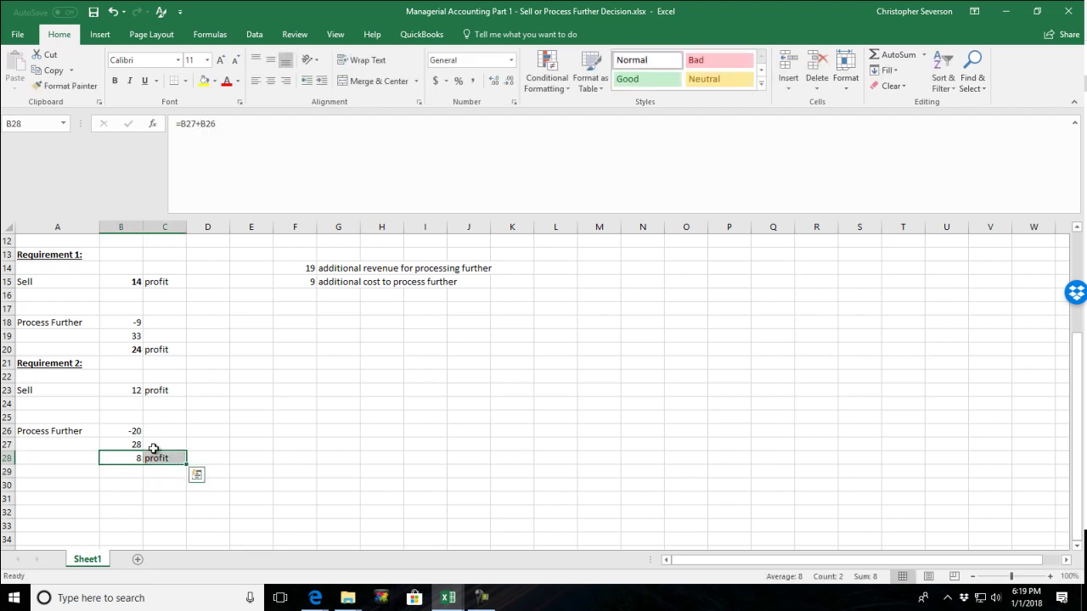
left_click(170, 459)
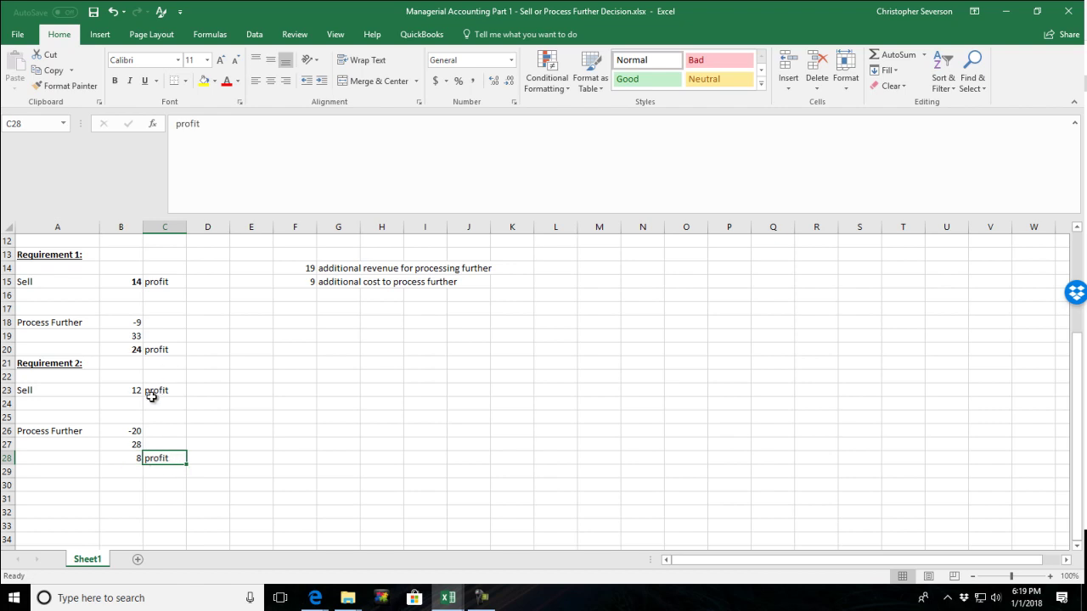
left_click_drag(138, 391, 166, 389)
left_click_drag(136, 458, 158, 457, "ctrl")
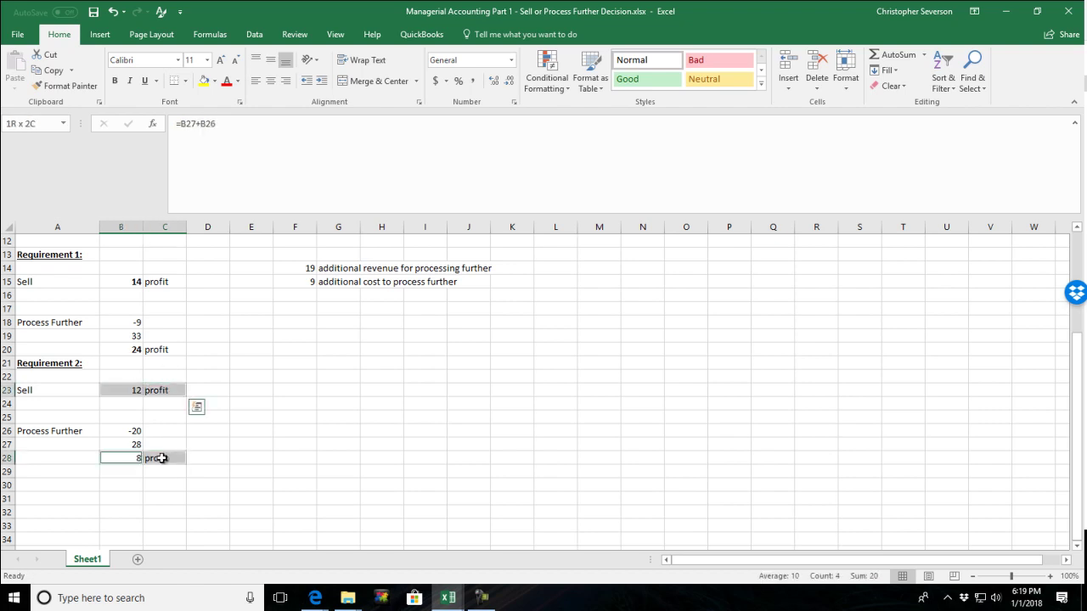
left_click(114, 81)
left_click(152, 391)
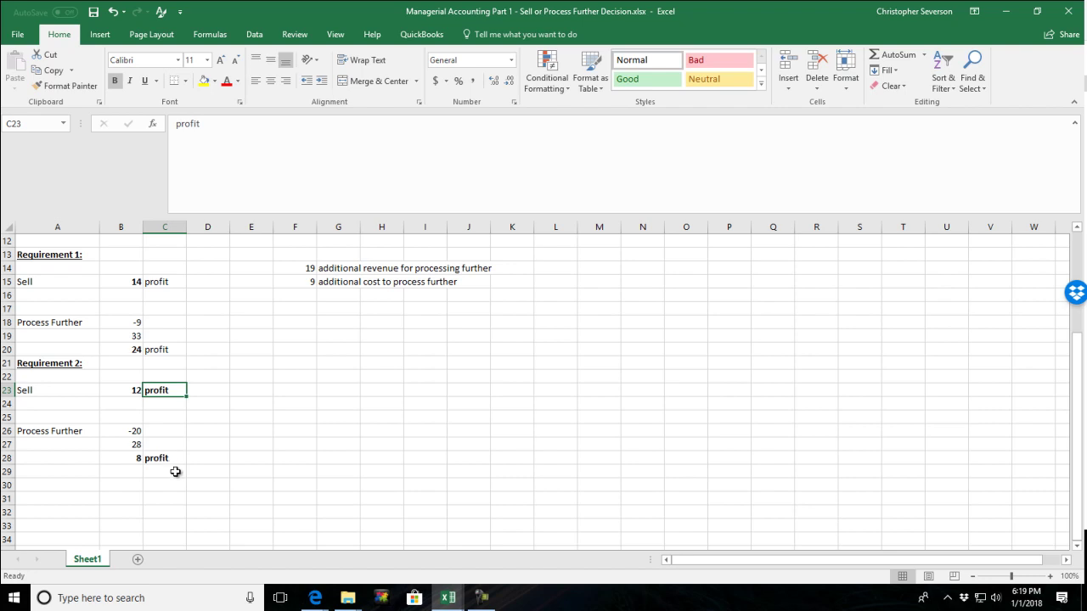
Copy the G14:G15 revenue and cost labels into G26:G27.
left_click_drag(338, 267, 340, 281)
right_click(338, 279)
left_click(370, 306)
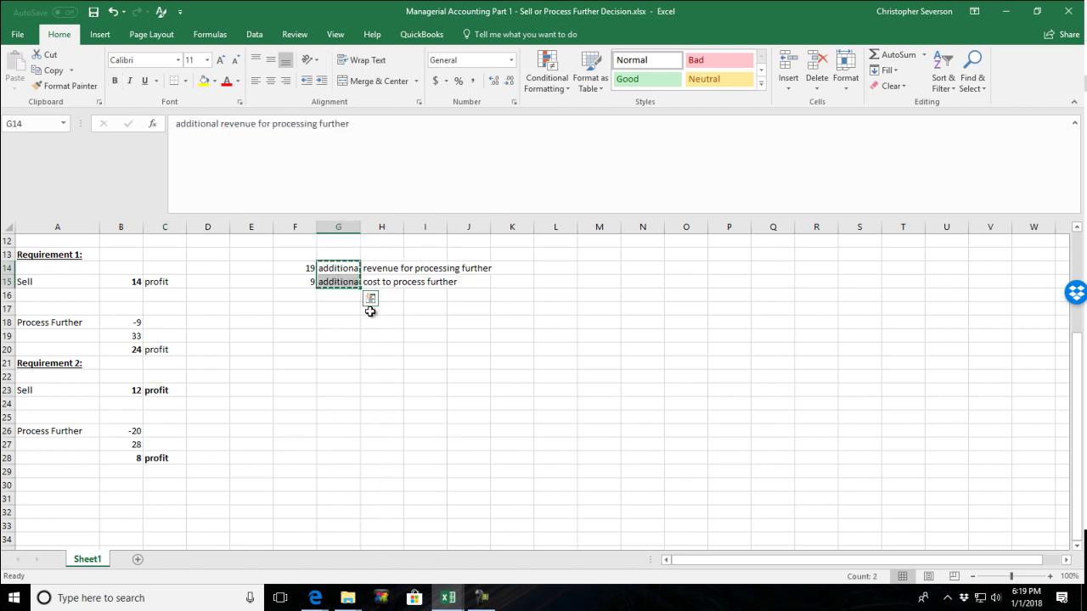
right_click(342, 433)
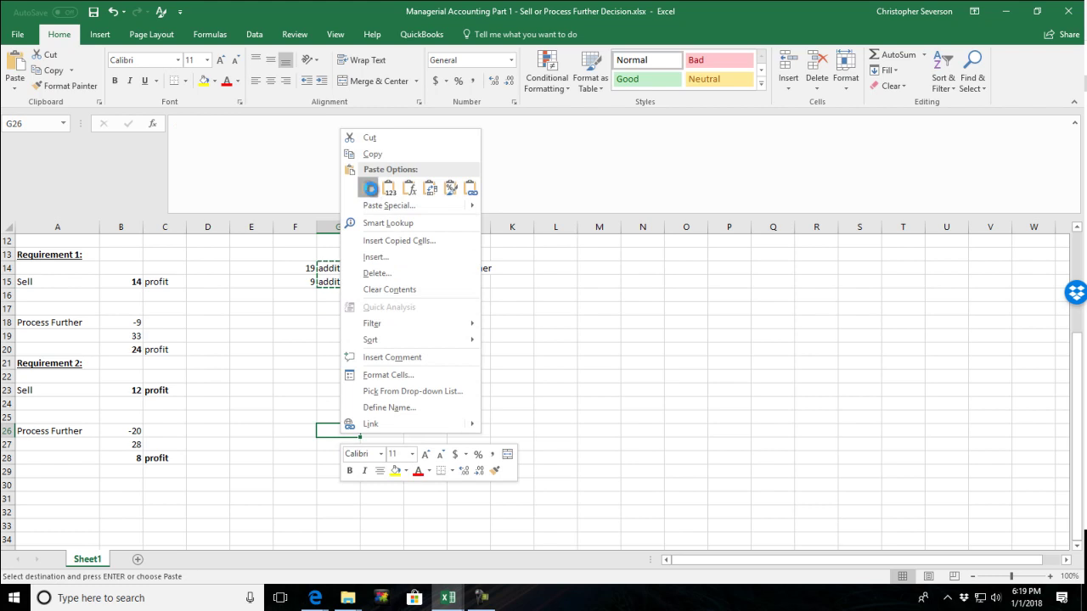
left_click(368, 188)
left_click(345, 458)
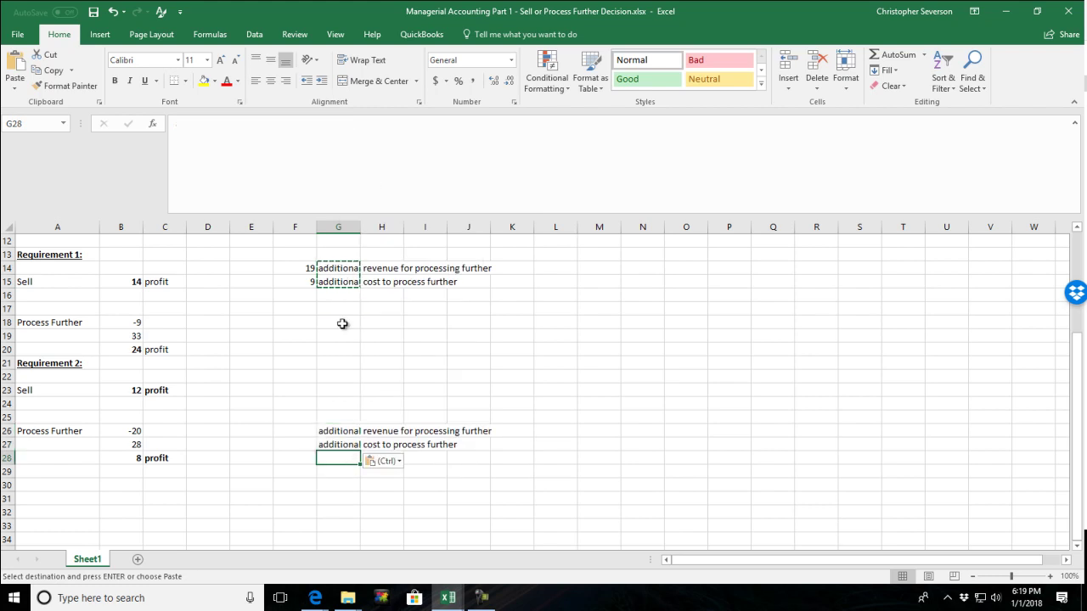
scroll(281, 422, "up", 4)
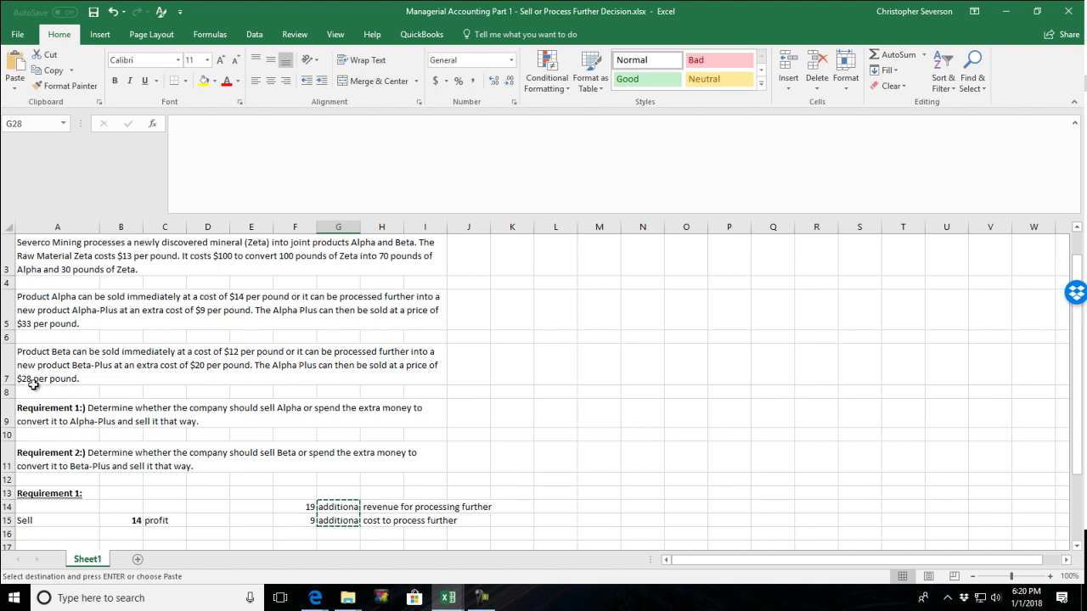
scroll(87, 401, "down", 2)
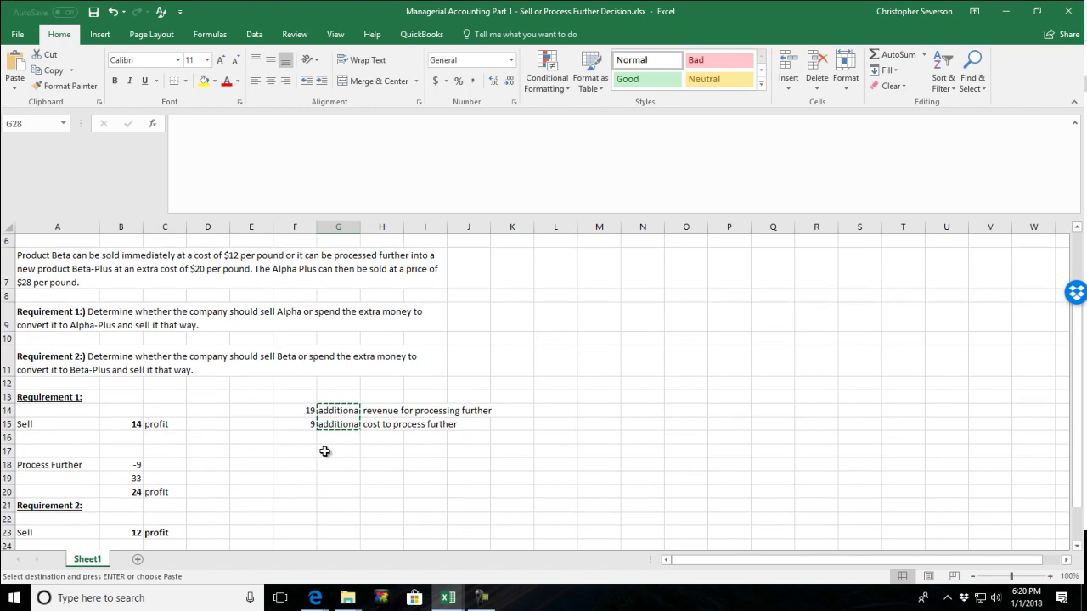
Enter =28-12 (16) in F26 and 20 in F27.
left_click(305, 503)
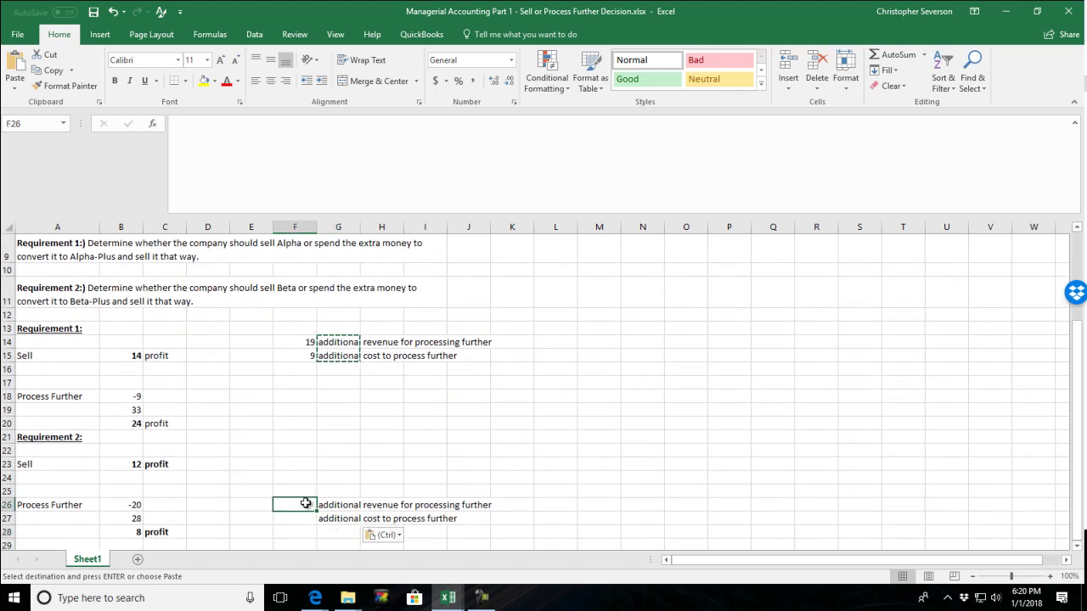
type("=2")
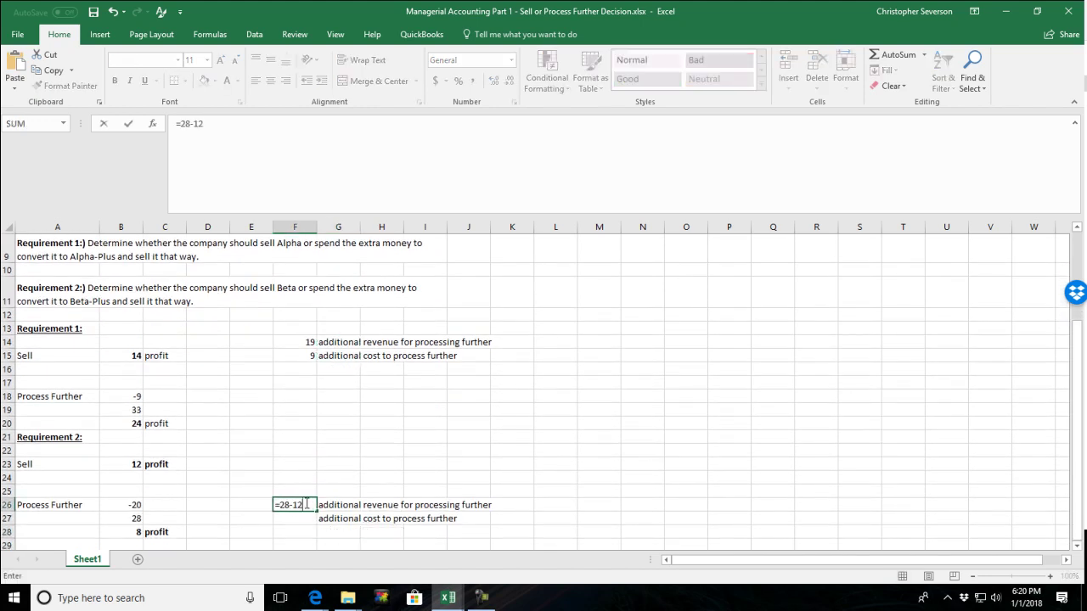
type("8-12")
key("Return")
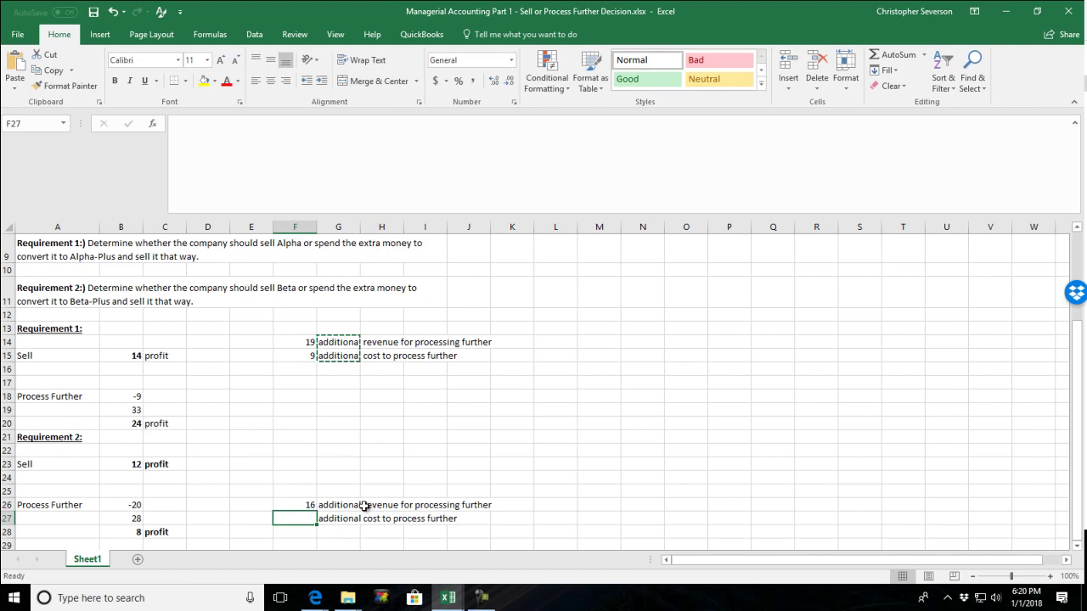
scroll(365, 510, "up", 1)
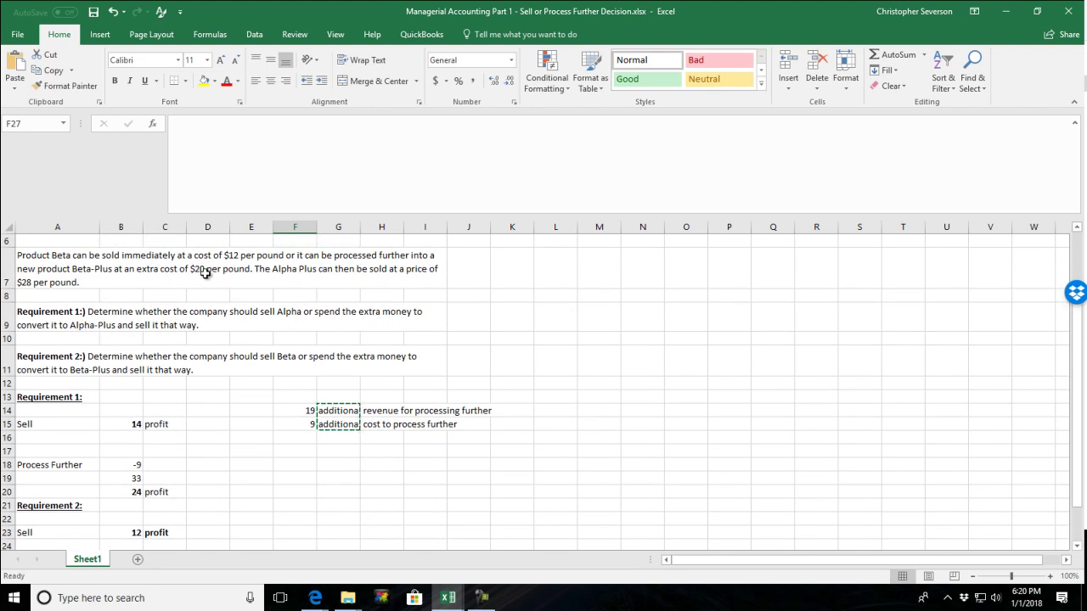
scroll(340, 475, "down", 2)
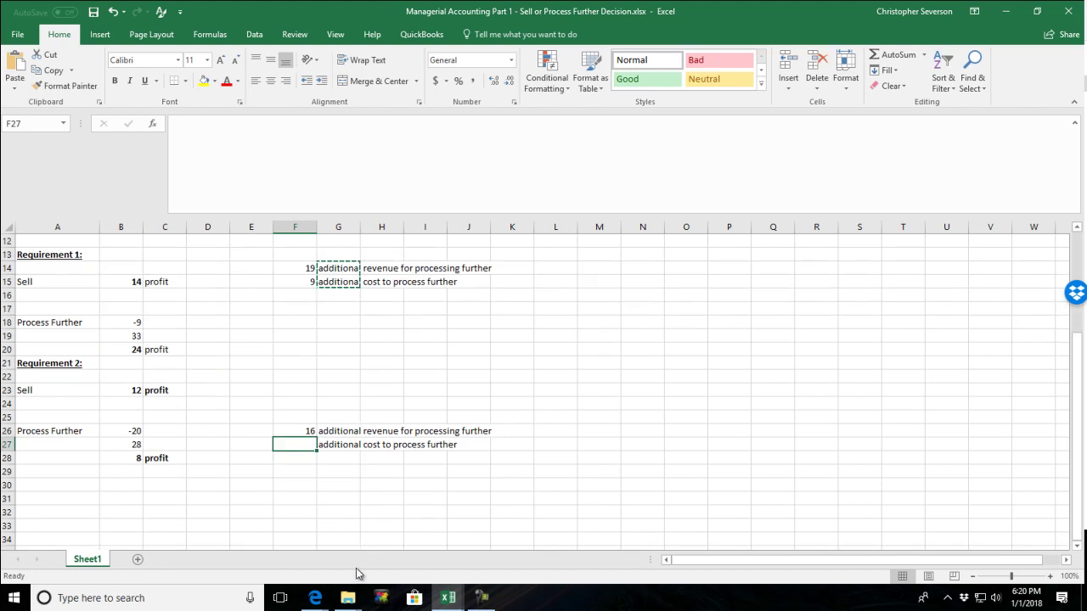
type("20")
key("Return")
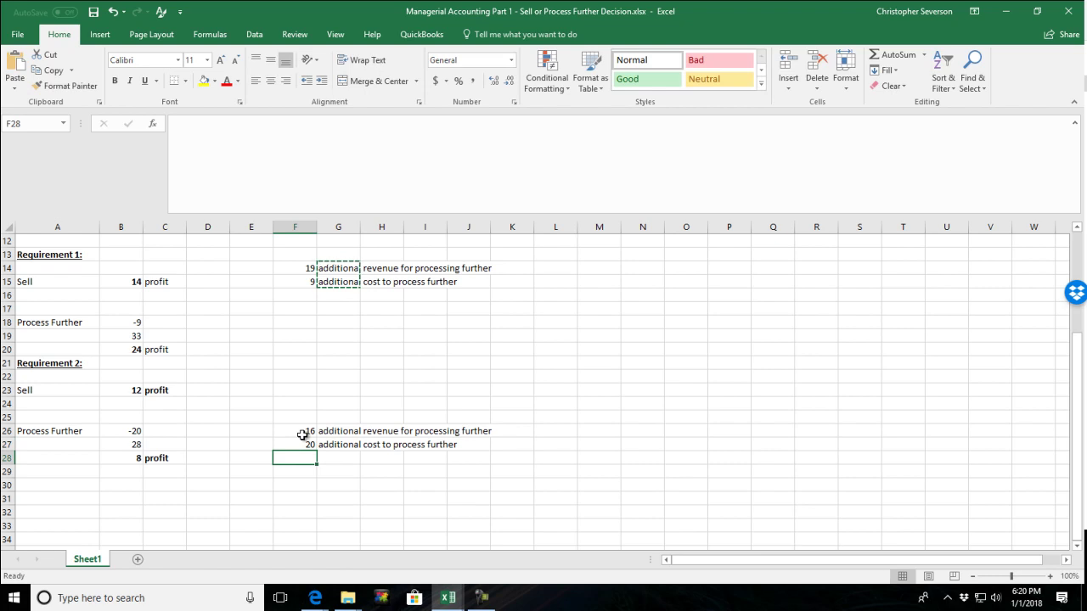
left_click(307, 443)
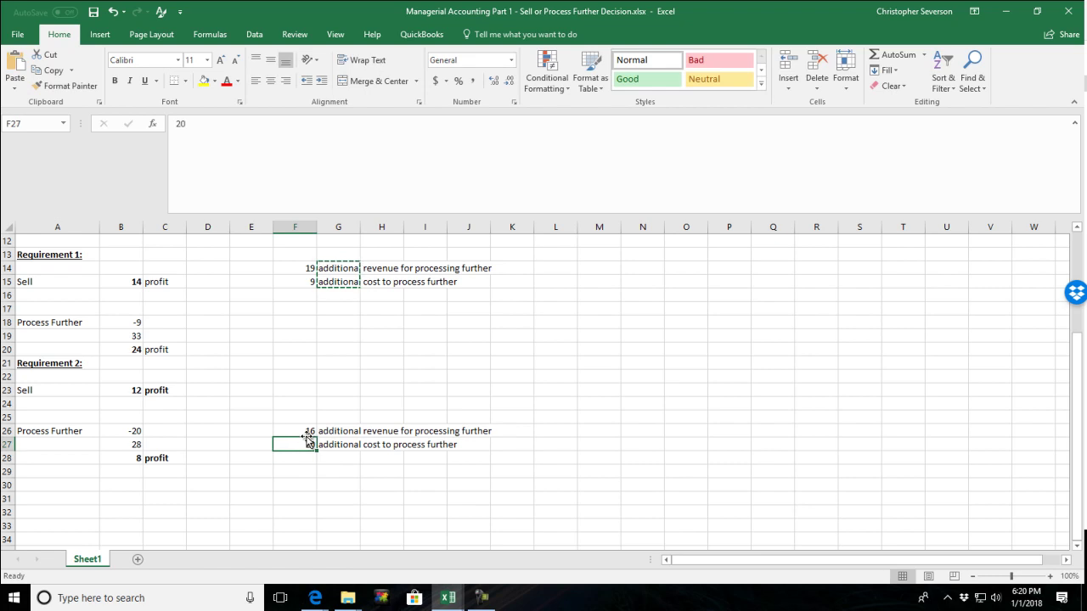
left_click(307, 430)
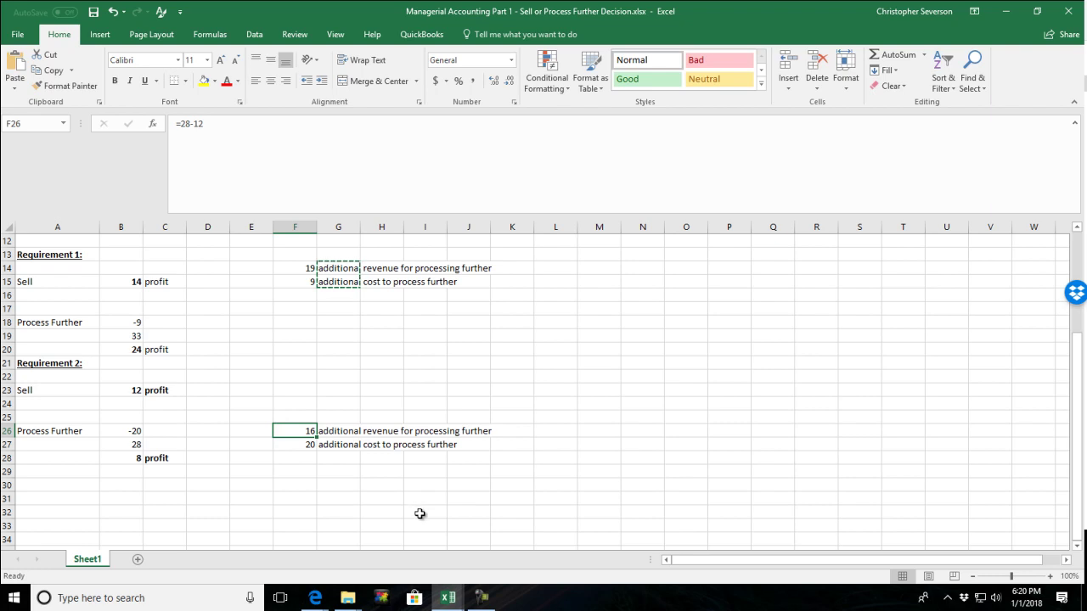
scroll(416, 515, "up", 2)
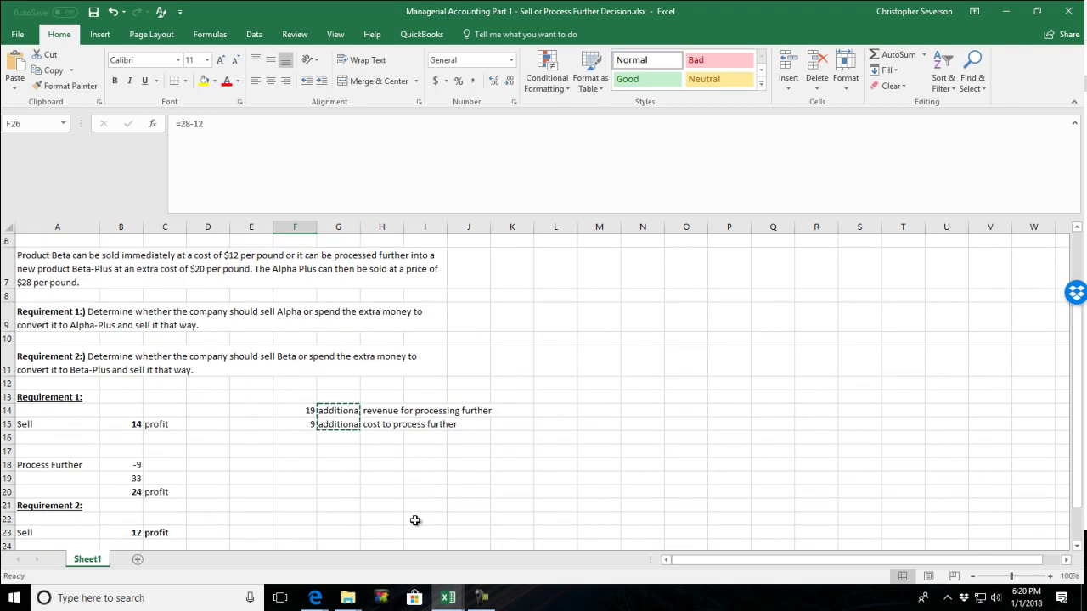
scroll(414, 520, "down", 2)
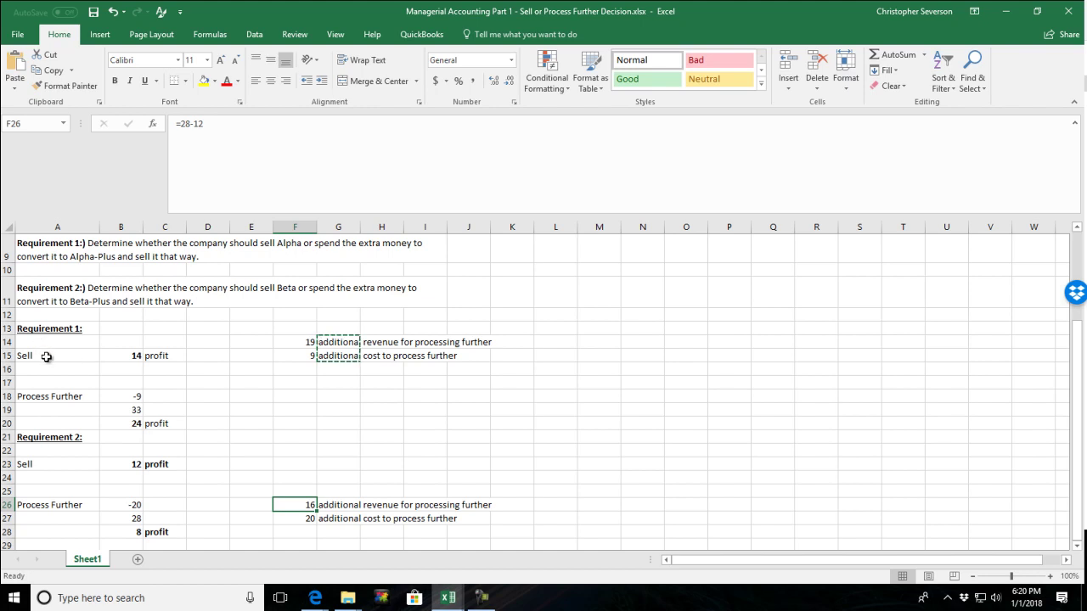
left_click_drag(47, 356, 162, 408)
left_click(72, 358)
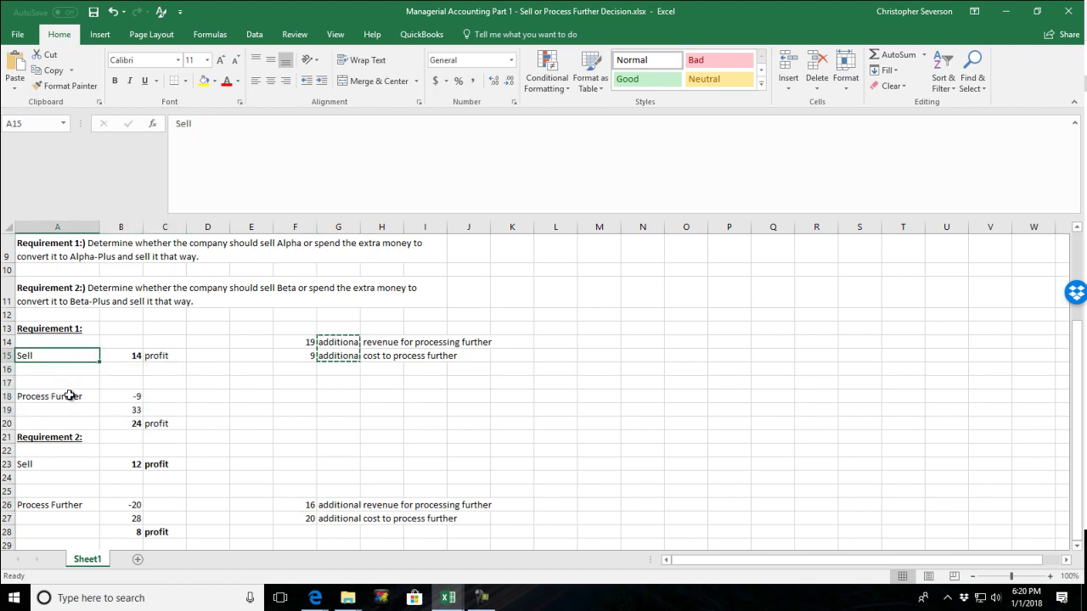
left_click(71, 396)
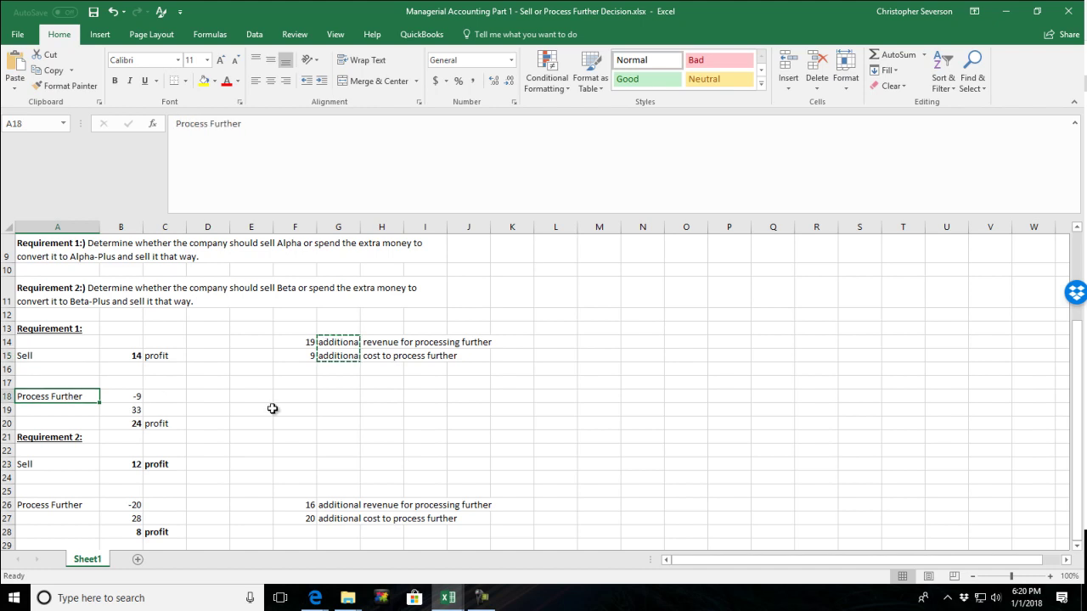
scroll(283, 420, "down", 1)
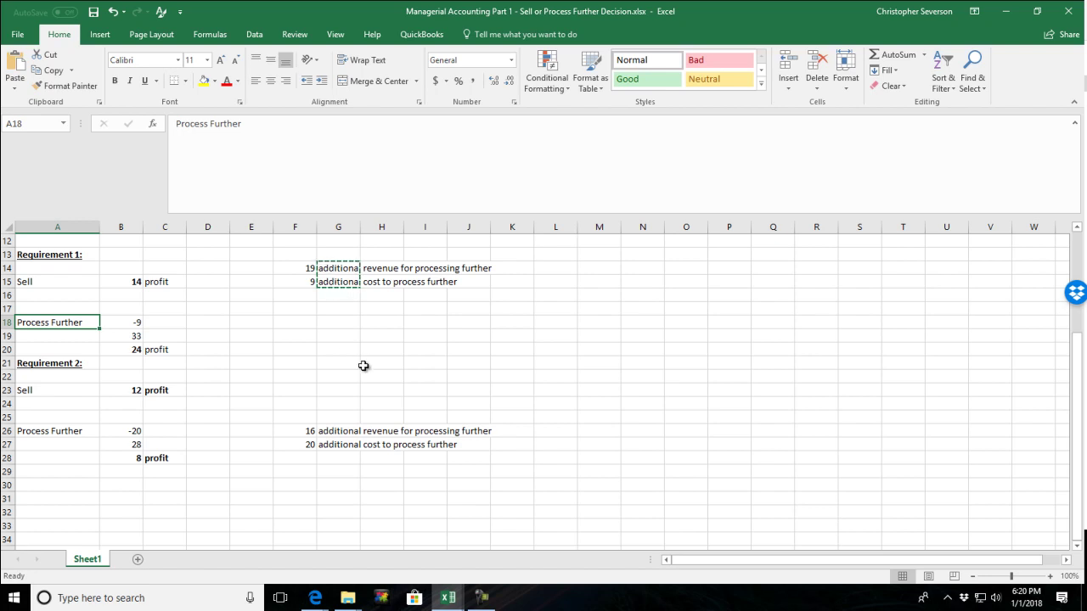
scroll(363, 368, "up", 4)
scroll(363, 375, "up", 1)
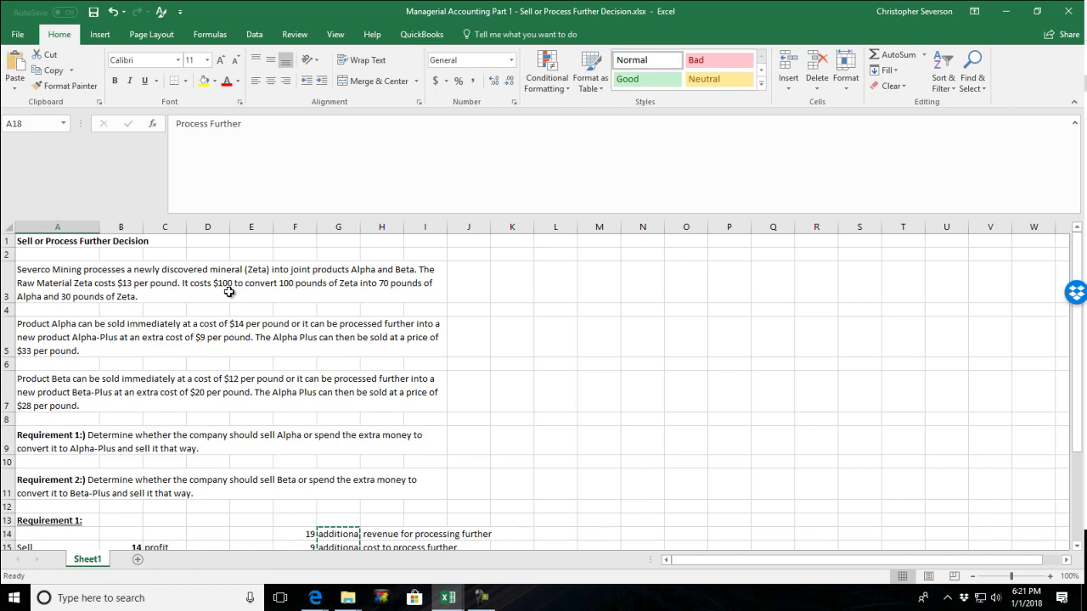
left_click(134, 289)
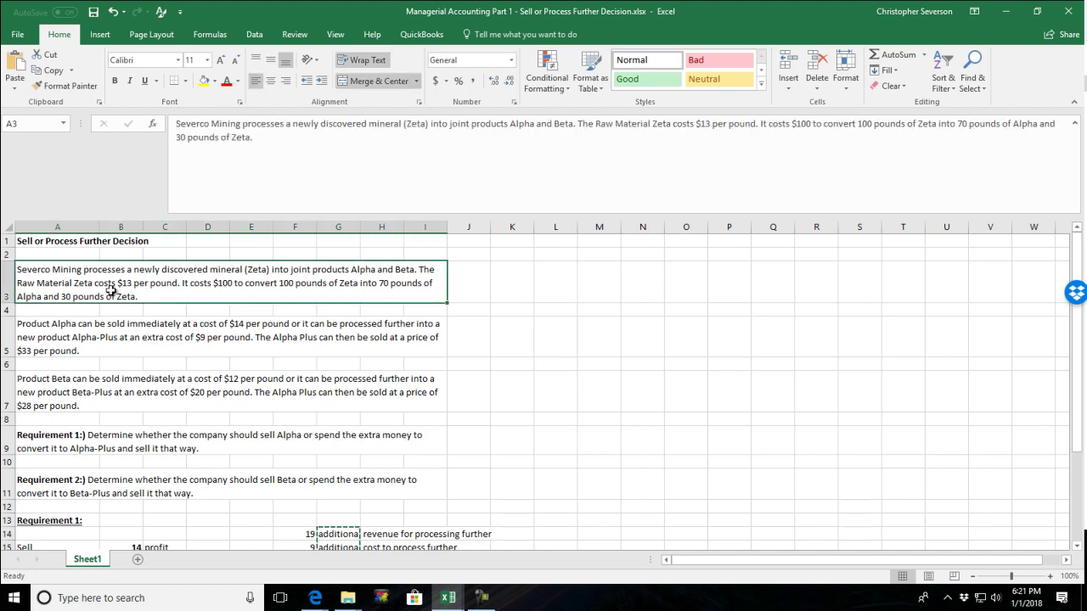